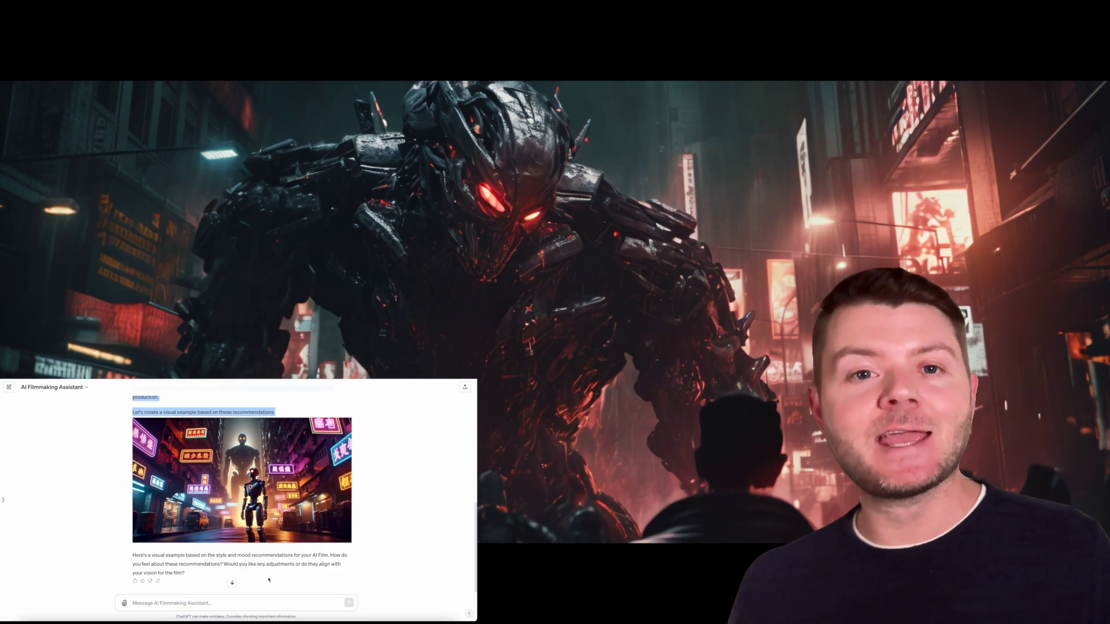
Step: Start a reply reading 'They align' to the assistant's visual example and recommendations
{"action": "left_click", "coordinate": [269, 580]}
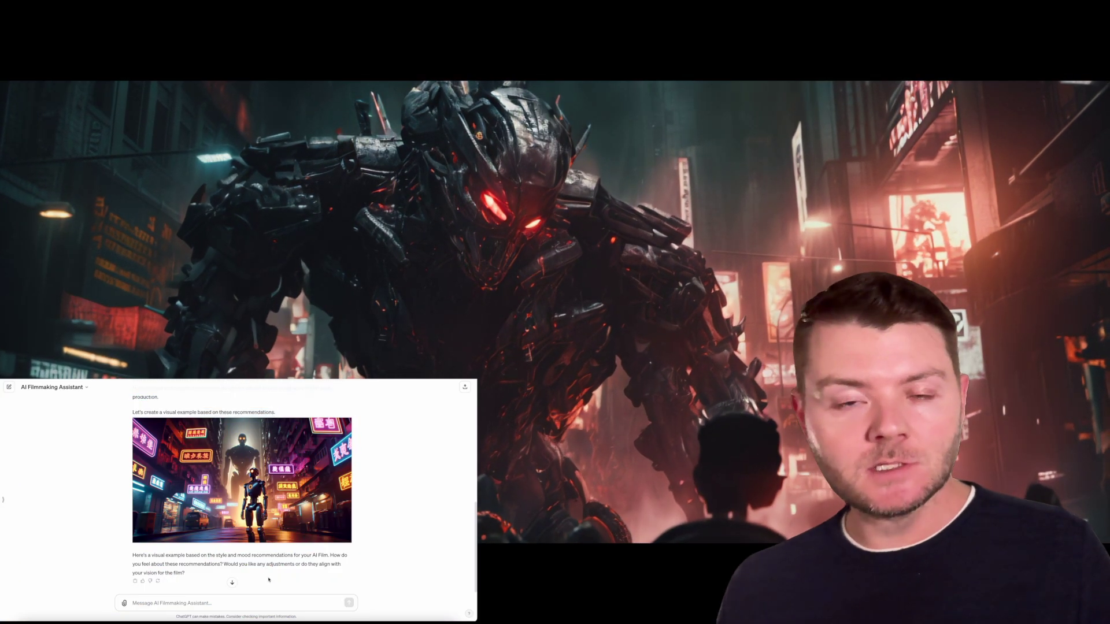
{"action": "scroll", "coordinate": [269, 580], "scroll_direction": "down", "scroll_amount": 1}
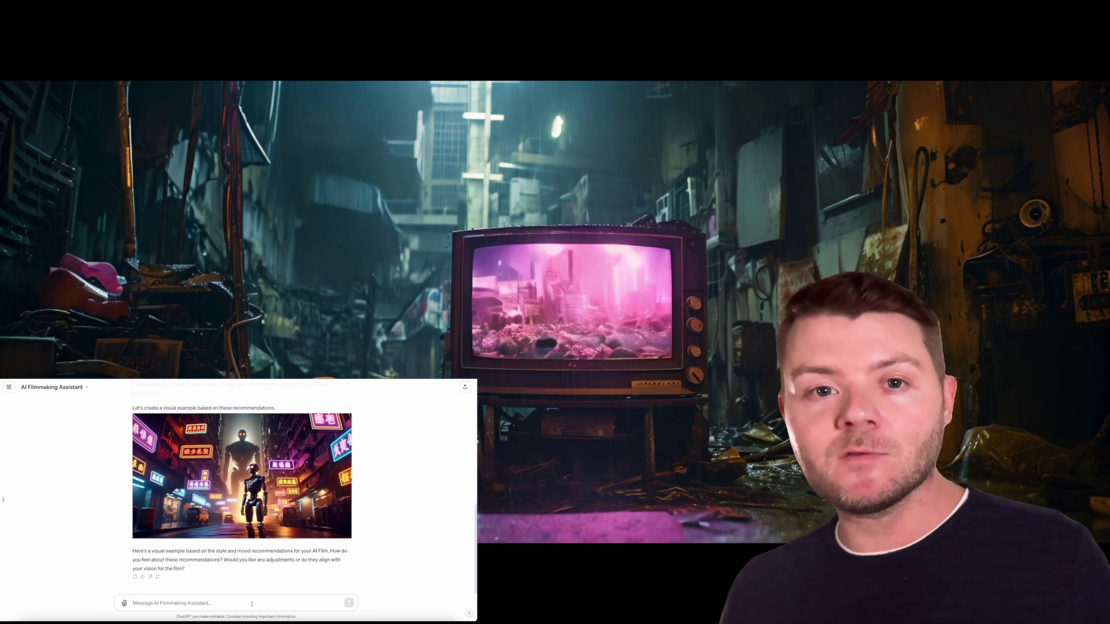
{"action": "type", "text": "They align"}
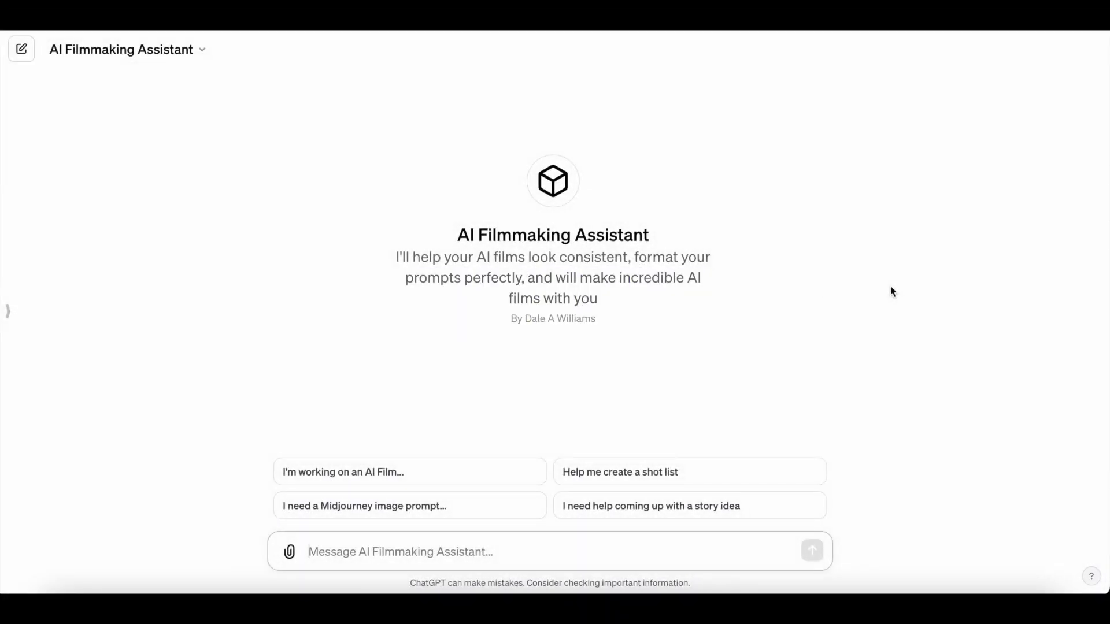
Step: Start an AI film chat and send the story of Reel fighting a Hong Kong-built city-destroying robot
{"action": "left_click", "coordinate": [424, 478]}
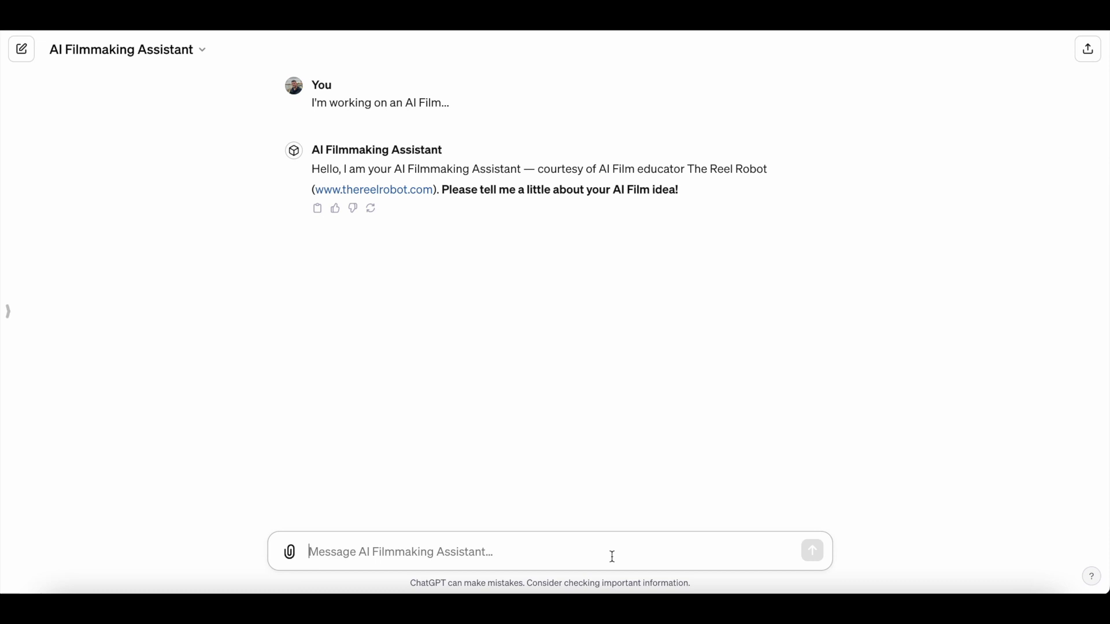
{"action": "type", "text": "It's about a robot named Reel, who is trying to save the world from an"}
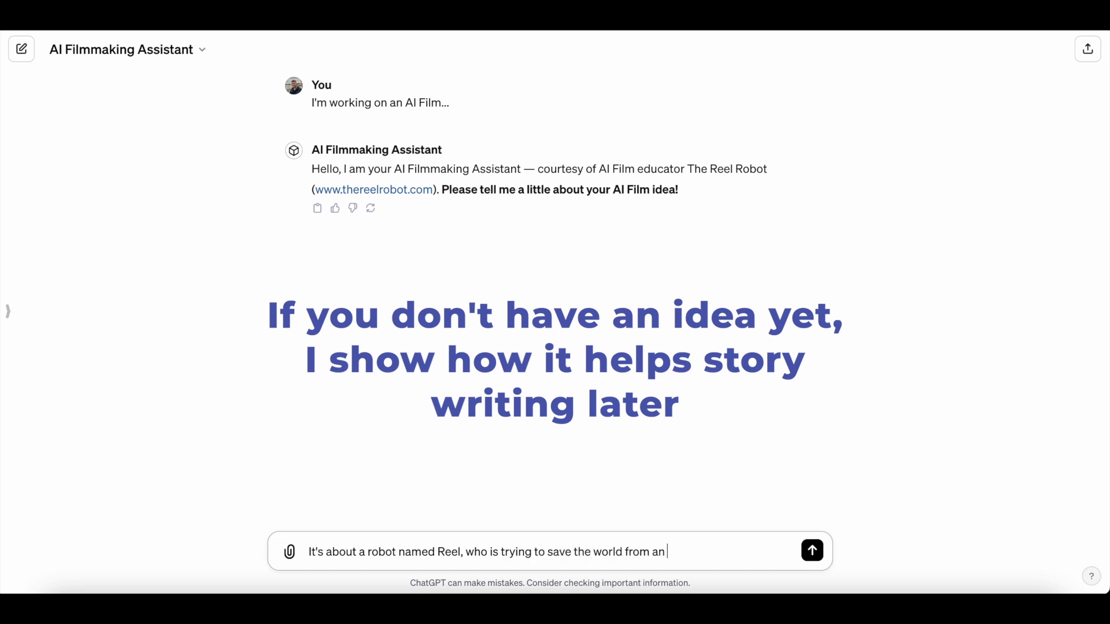
{"action": "type", "text": ". An organization in Hong Kong as c"}
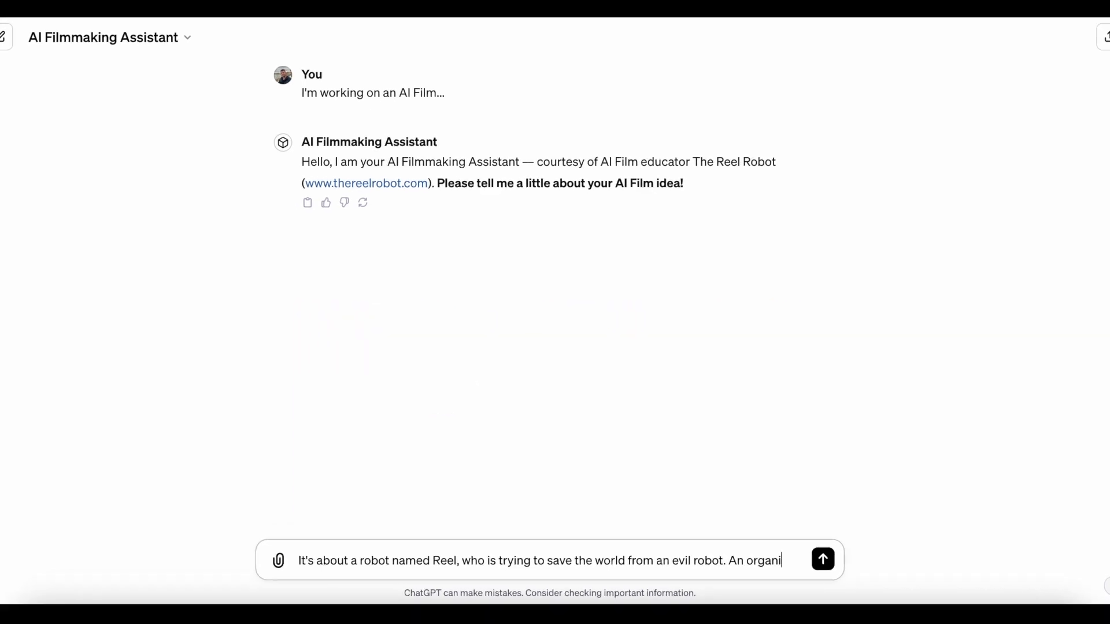
{"action": "type", "text": "reated a giant evil robot that can destroy cities. Re"}
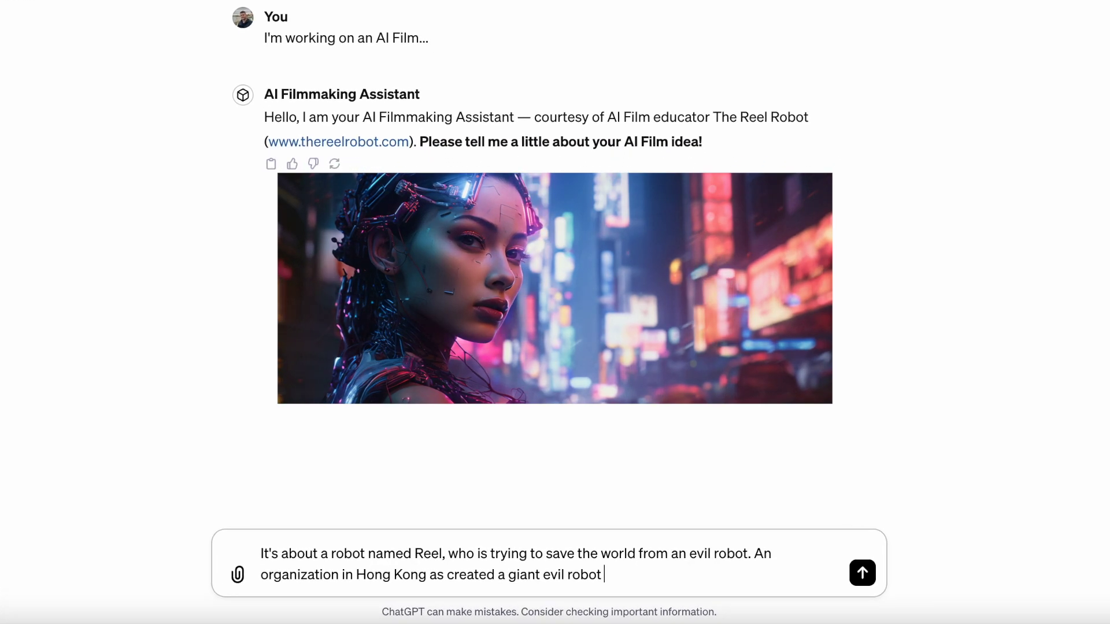
{"action": "type", "text": "el loves humanity and "}
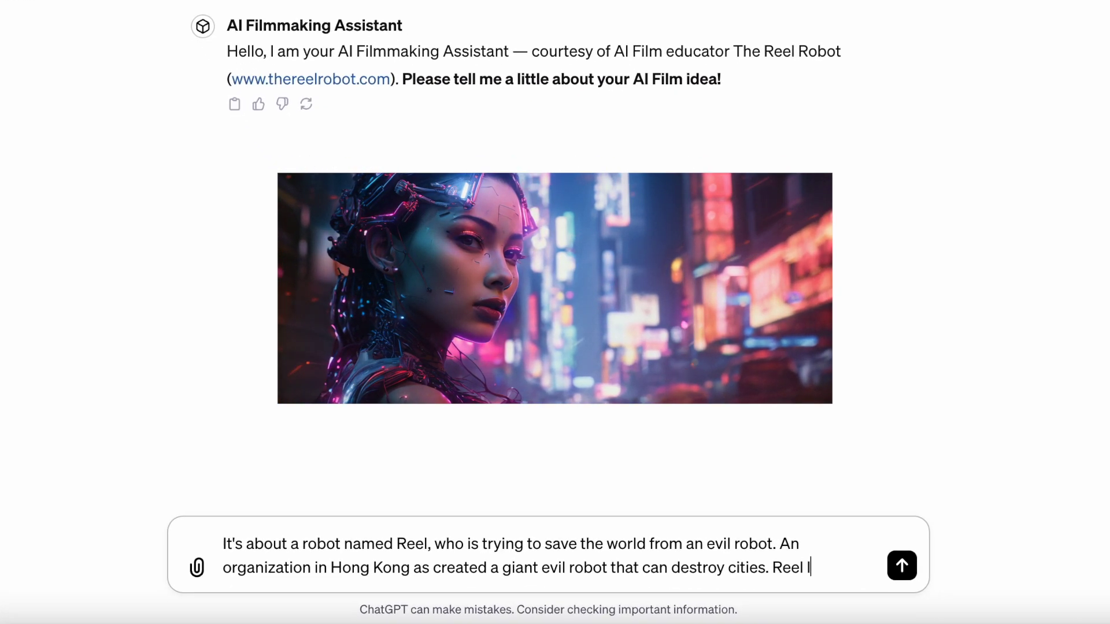
{"action": "type", "text": "wants to save them, but his challenge is th"}
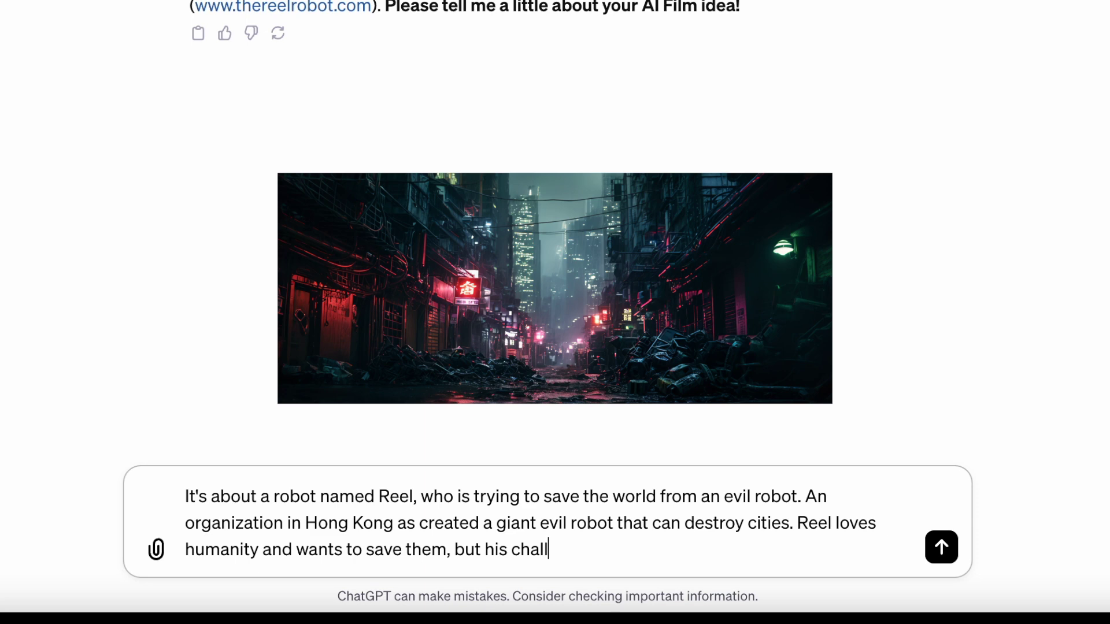
{"action": "type", "text": "at humans distrust robots and AI. Reel must wi"}
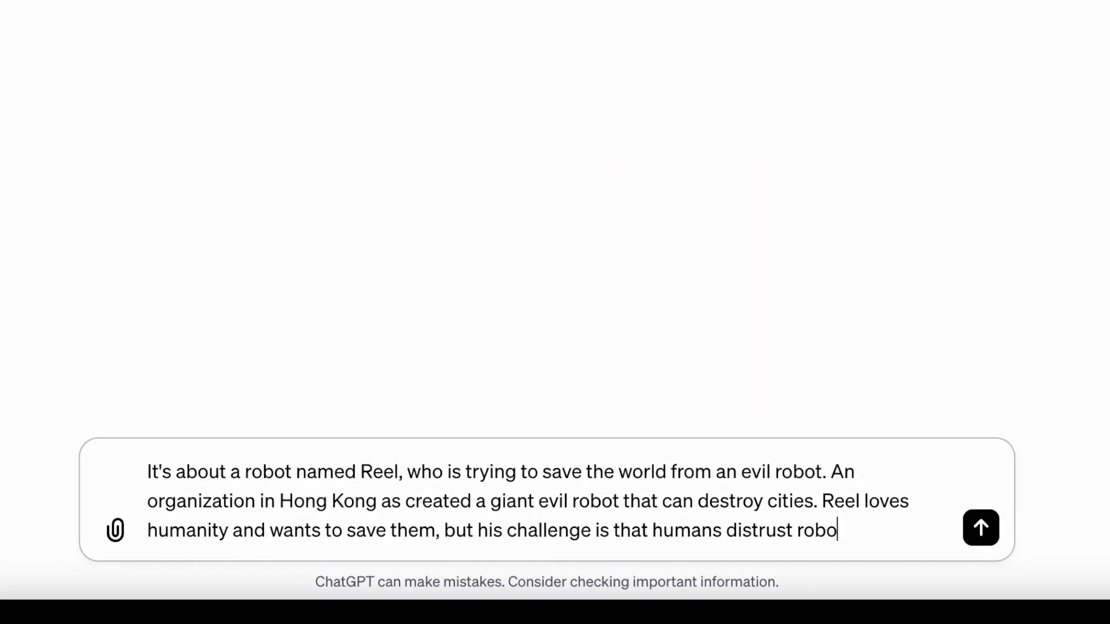
{"action": "type", "text": "n the hearts and minds of humans so that they entrust him to"}
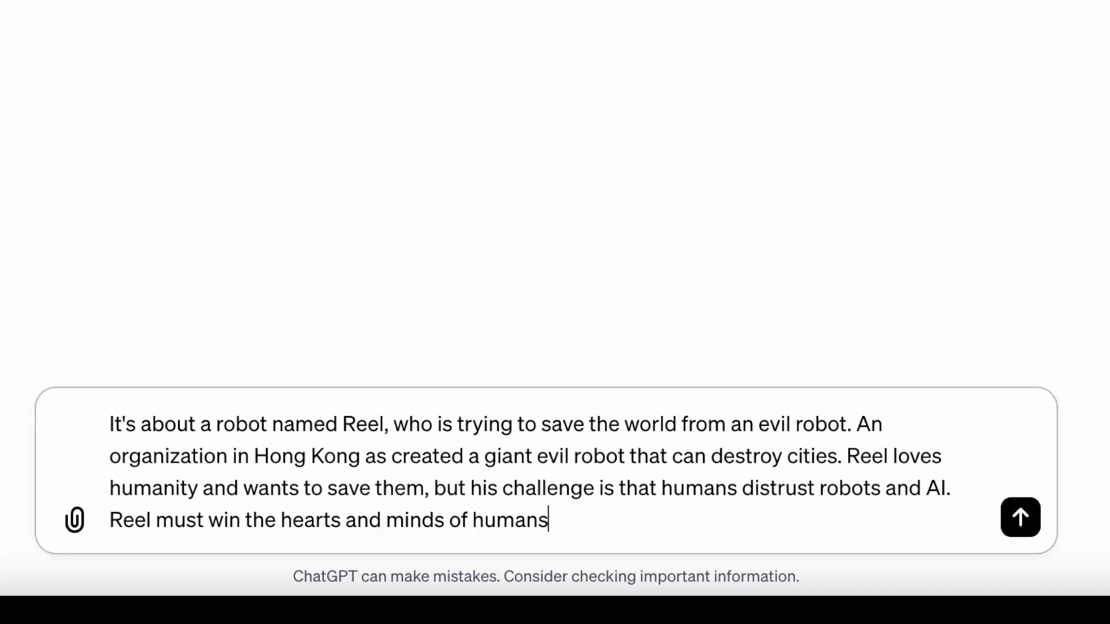
{"action": "type", "text": " save them from the evil robot, and join for"}
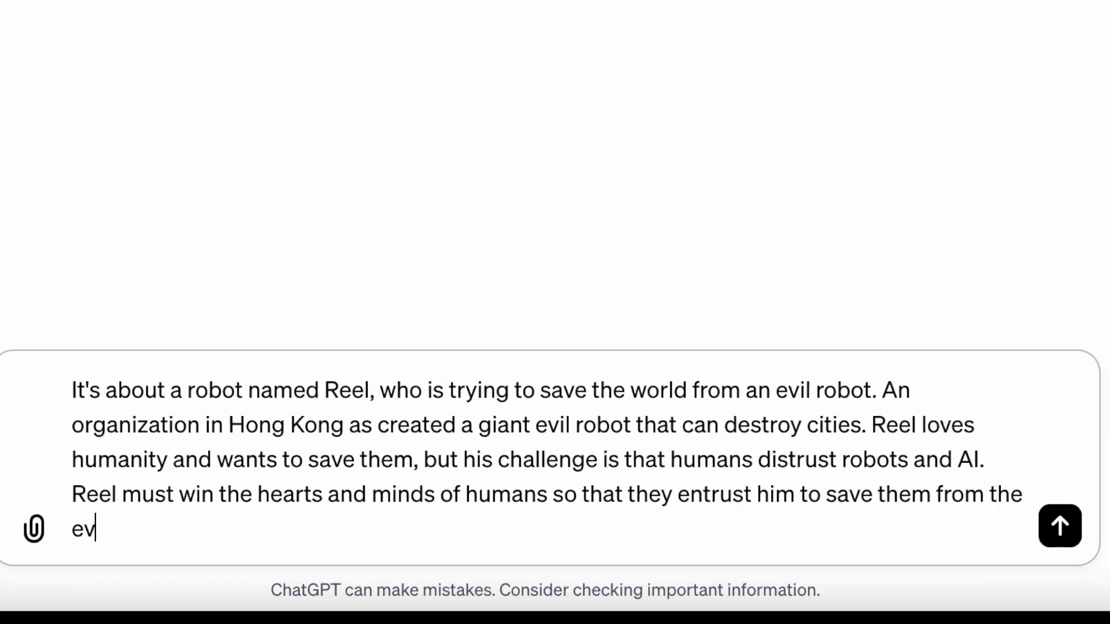
{"action": "type", "text": "ces with"}
{"action": "type", "text": " him."}
{"action": "key", "text": "Return"}
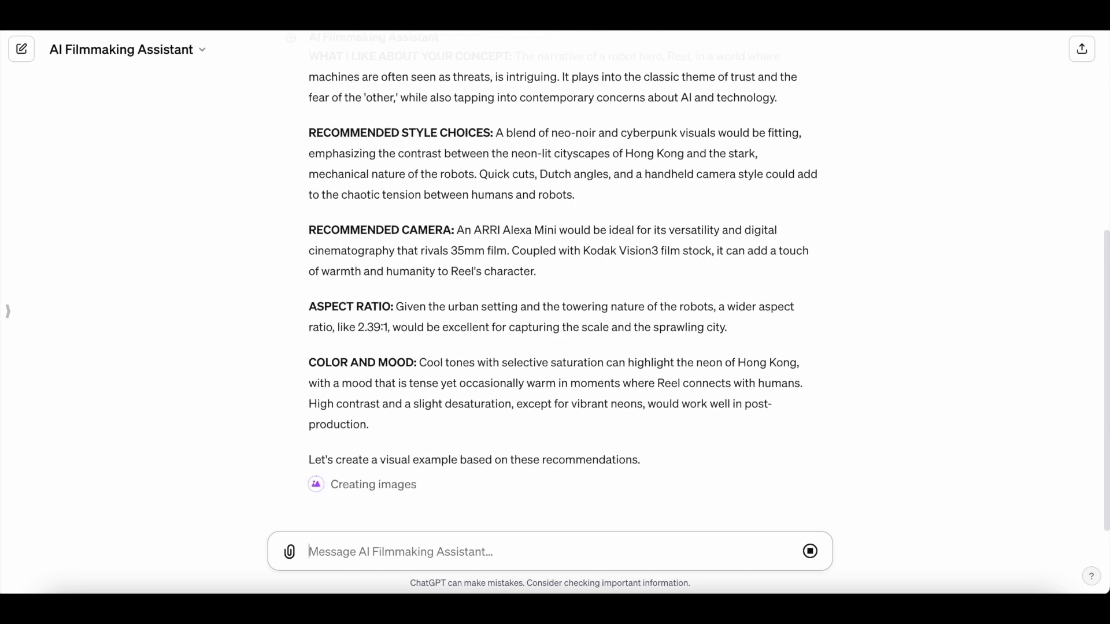
Step: Highlight the neon-lit Hong Kong contrast phrase in the assistant's style recommendations
{"action": "scroll", "coordinate": [658, 324], "scroll_direction": "up", "scroll_amount": 2}
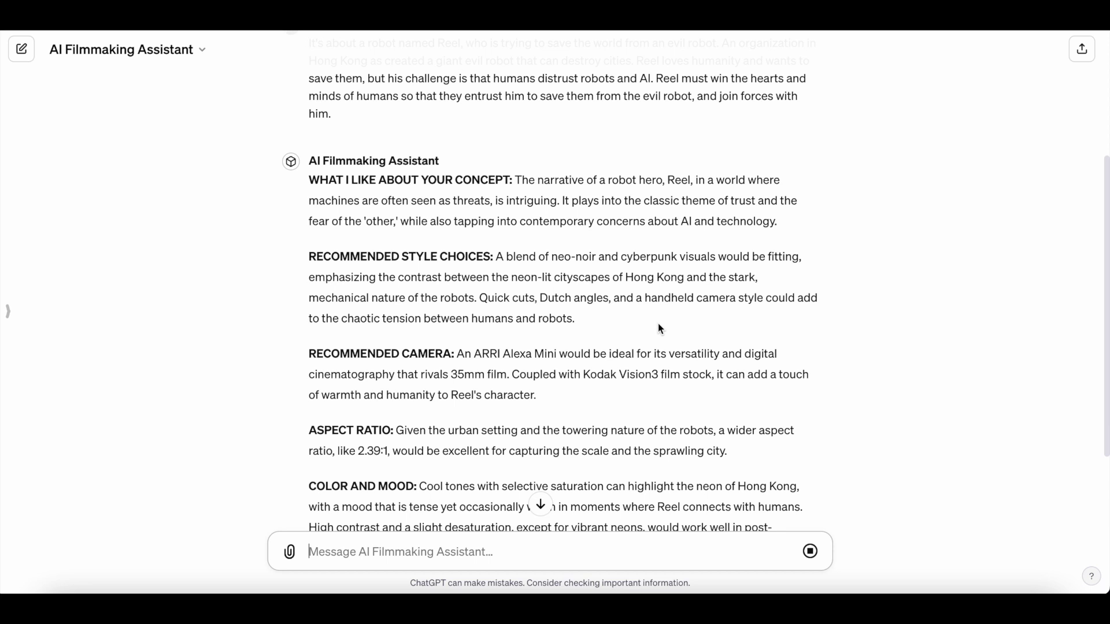
{"action": "scroll", "coordinate": [654, 290], "scroll_direction": "down", "scroll_amount": 1}
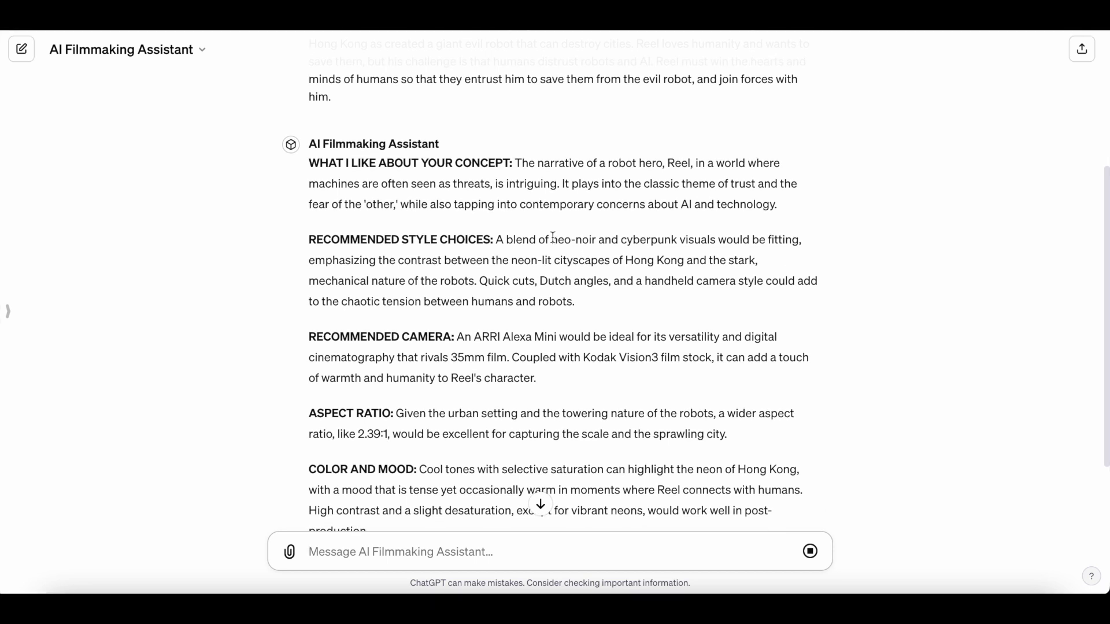
{"action": "left_click_drag", "start_coordinate": [552, 240], "coordinate": [715, 237]}
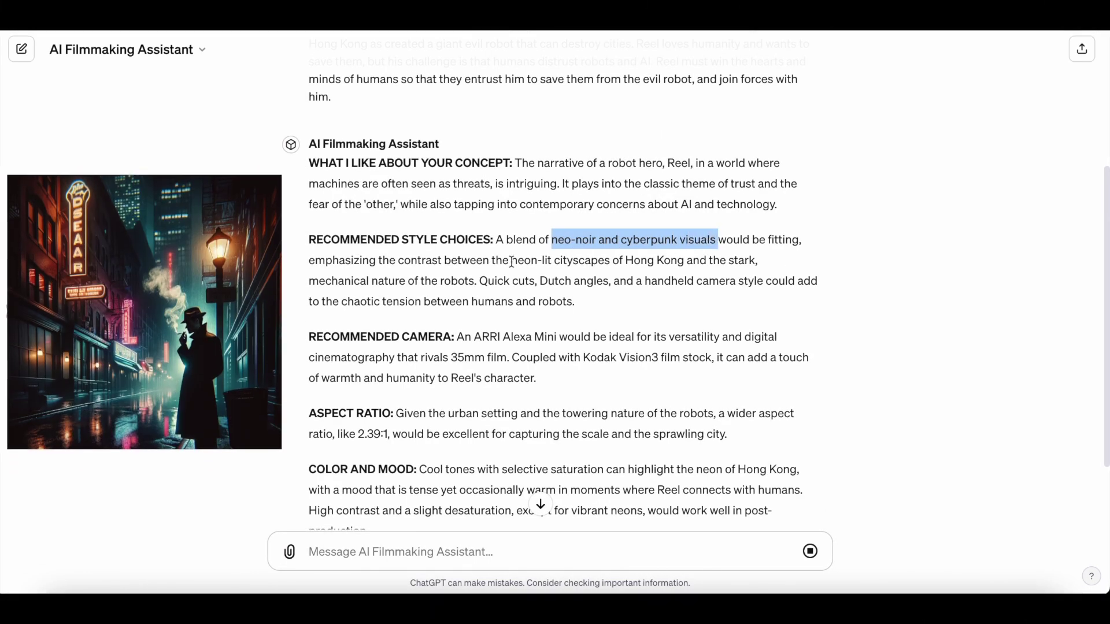
{"action": "left_click_drag", "start_coordinate": [512, 261], "coordinate": [468, 282]}
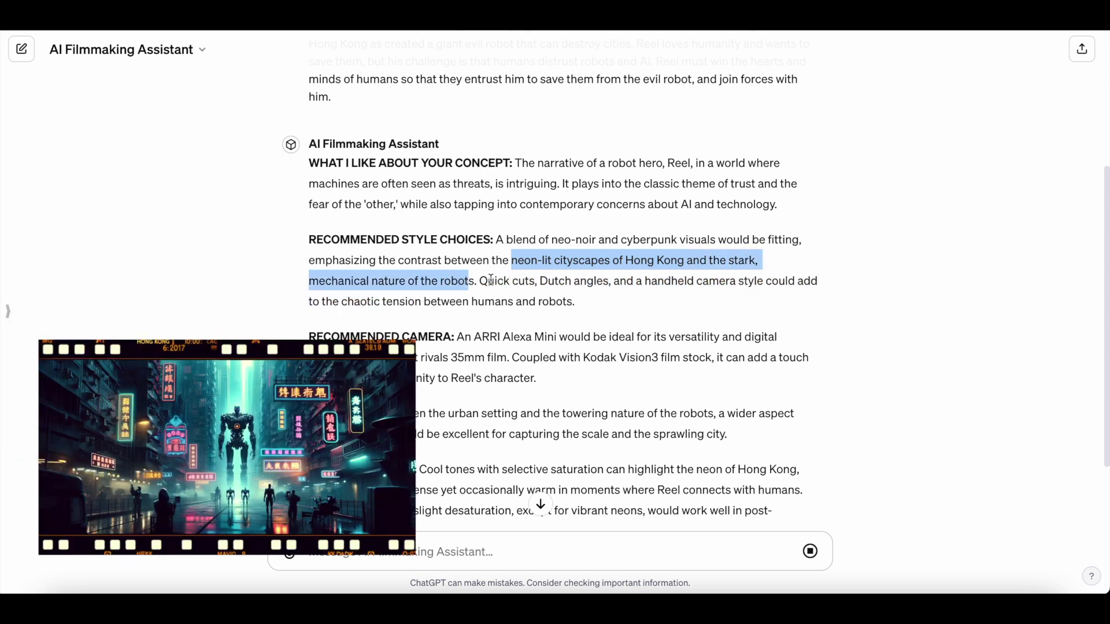
{"action": "left_click", "coordinate": [632, 309]}
Step: Highlight the ARRI Alexa Mini, 35mm film, Kodak Vision3 and warm-colour recommendations
{"action": "scroll", "coordinate": [517, 307], "scroll_direction": "down", "scroll_amount": 1}
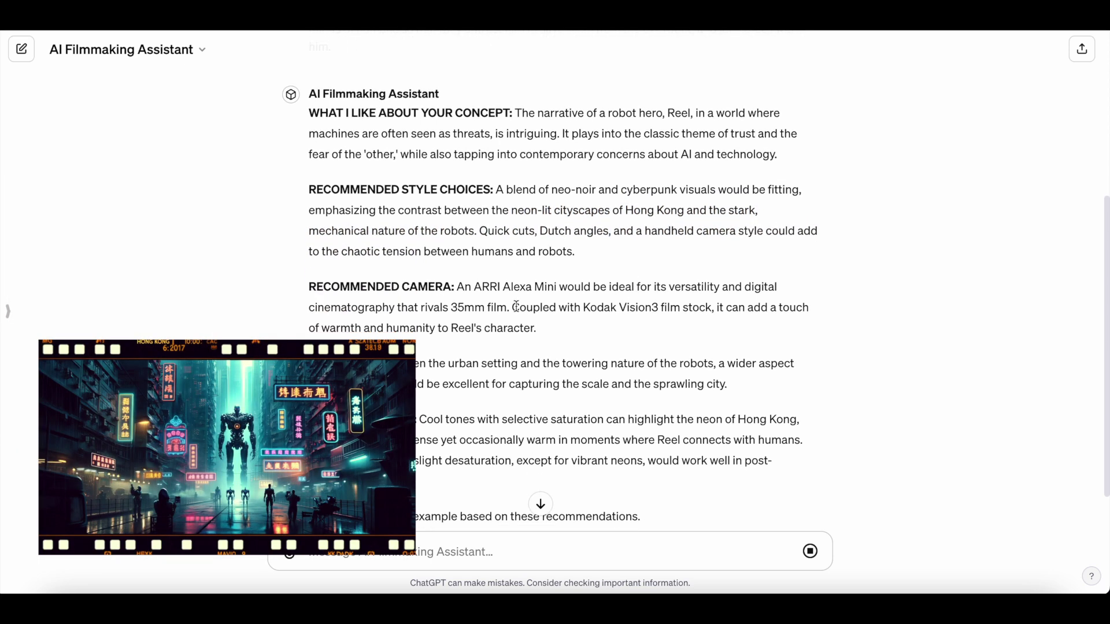
{"action": "left_click_drag", "start_coordinate": [476, 285], "coordinate": [567, 285]}
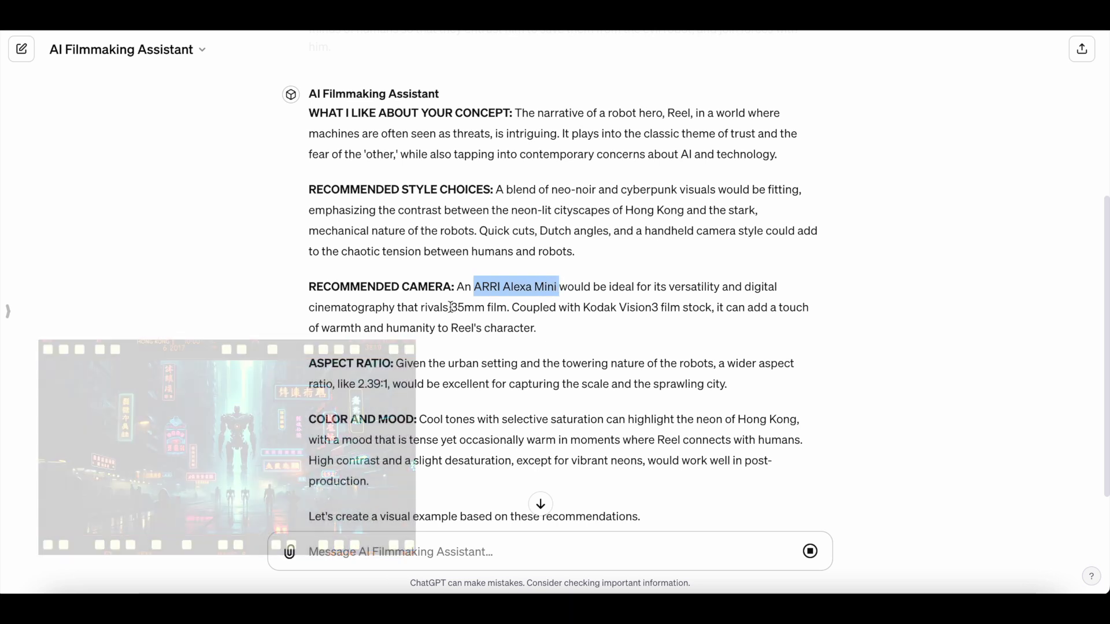
{"action": "left_click_drag", "start_coordinate": [451, 308], "coordinate": [508, 308]}
{"action": "left_click", "coordinate": [589, 309]}
{"action": "left_click_drag", "start_coordinate": [589, 309], "coordinate": [704, 310]}
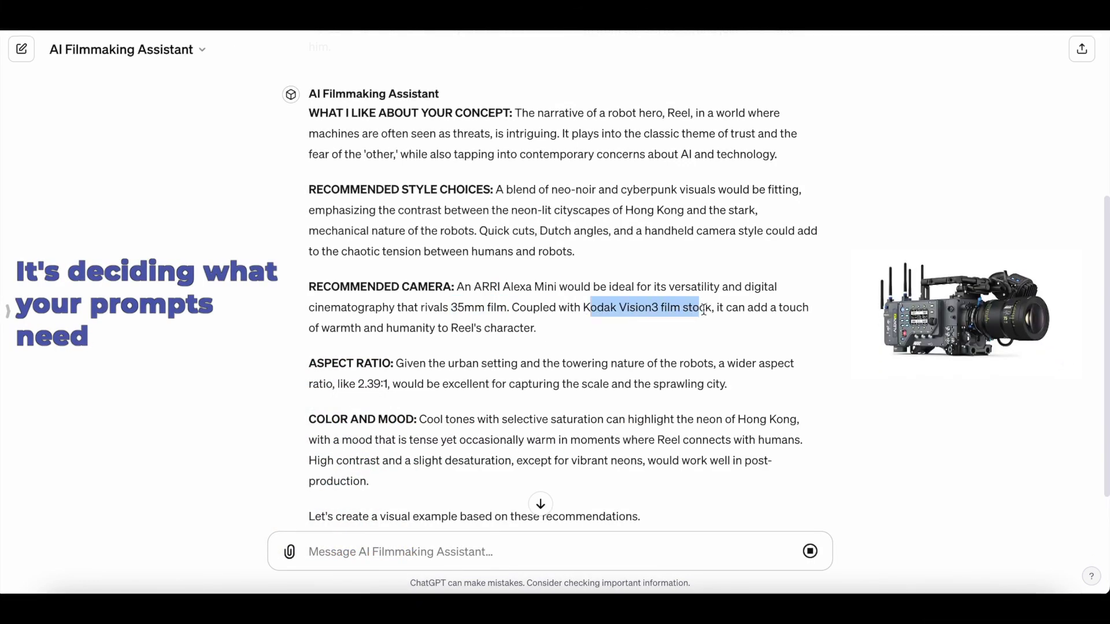
{"action": "left_click", "coordinate": [616, 378]}
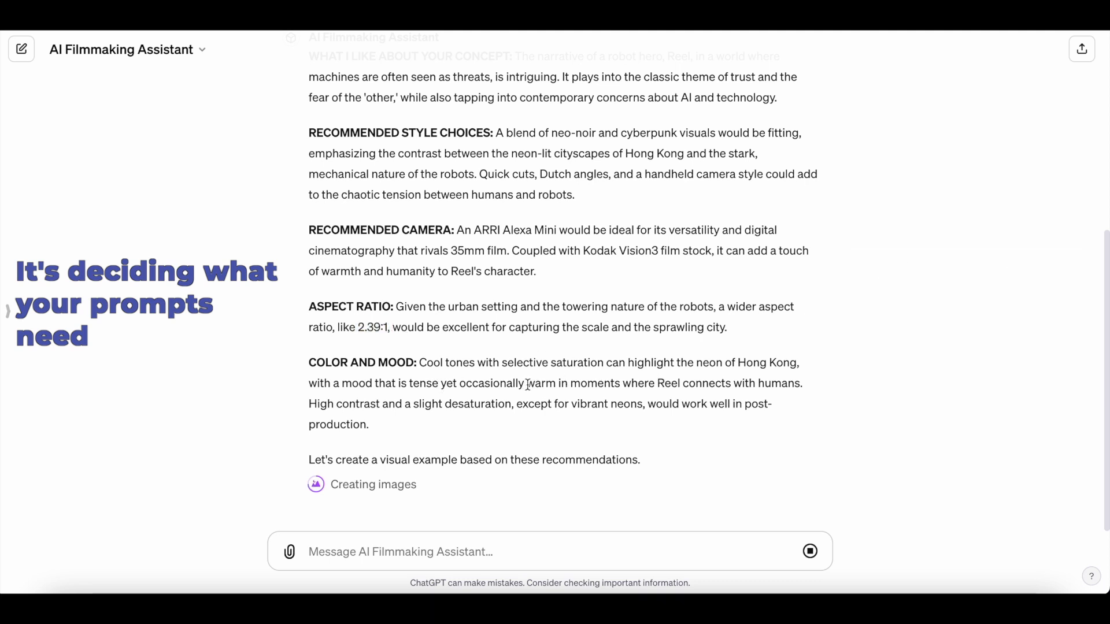
{"action": "left_click_drag", "start_coordinate": [620, 385], "coordinate": [524, 384]}
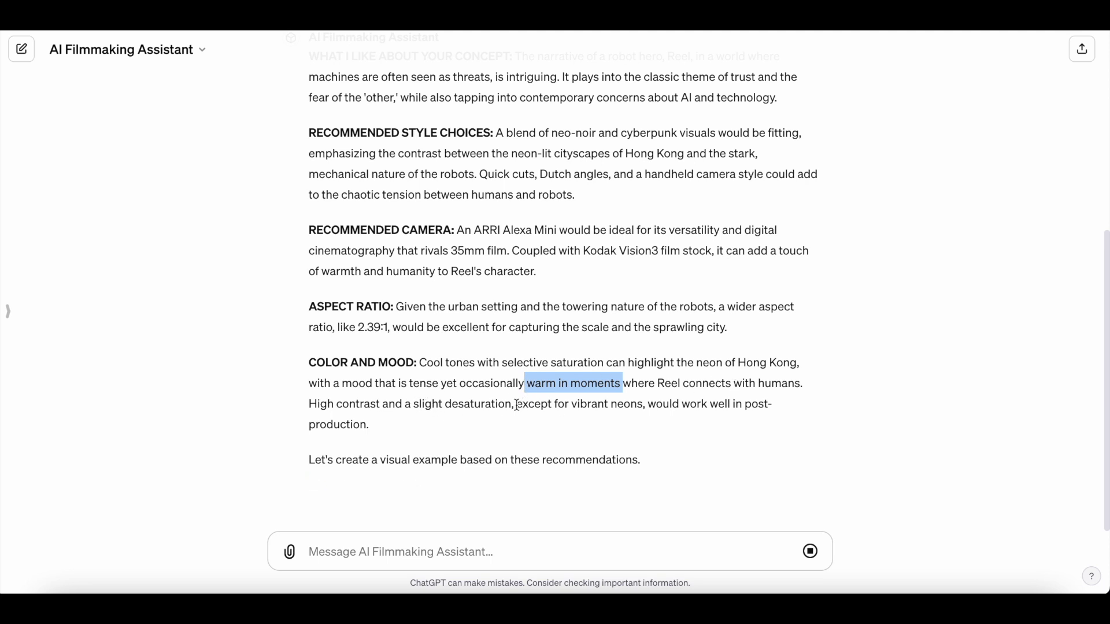
{"action": "left_click_drag", "start_coordinate": [517, 405], "coordinate": [603, 403]}
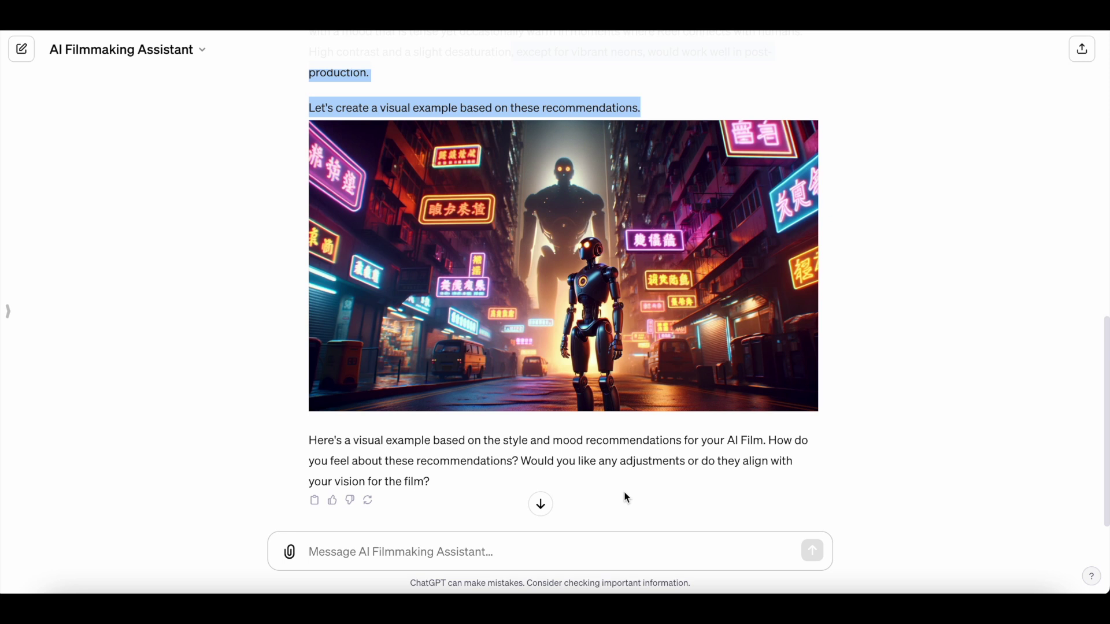
Step: Reply 'They align' and select the returned Midjourney prompt line for Reel
{"action": "left_click", "coordinate": [628, 497]}
{"action": "scroll", "coordinate": [627, 498], "scroll_direction": "down", "scroll_amount": 1}
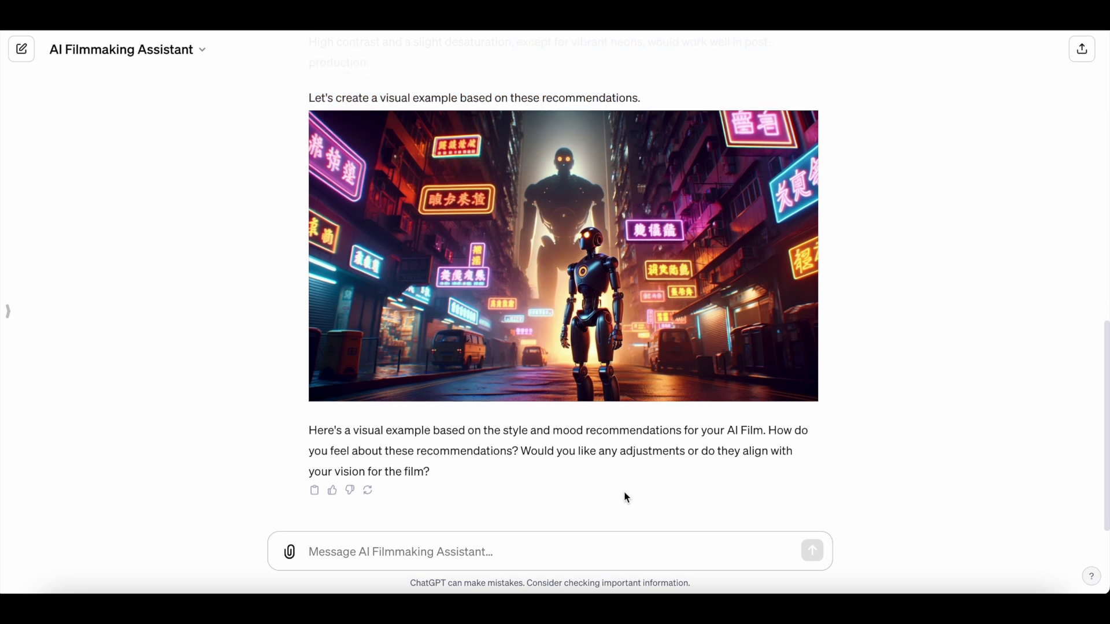
{"action": "left_click", "coordinate": [587, 553]}
{"action": "type", "text": "They align"}
{"action": "key", "text": "Return"}
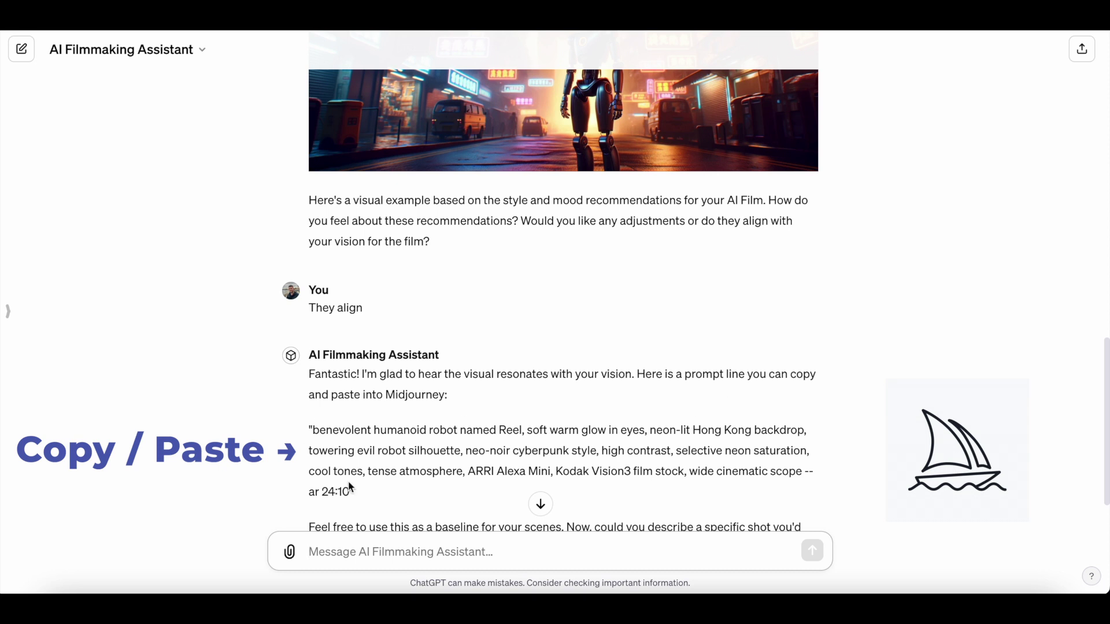
{"action": "left_click_drag", "start_coordinate": [350, 492], "coordinate": [313, 432]}
{"action": "key", "text": "ctrl+c"}
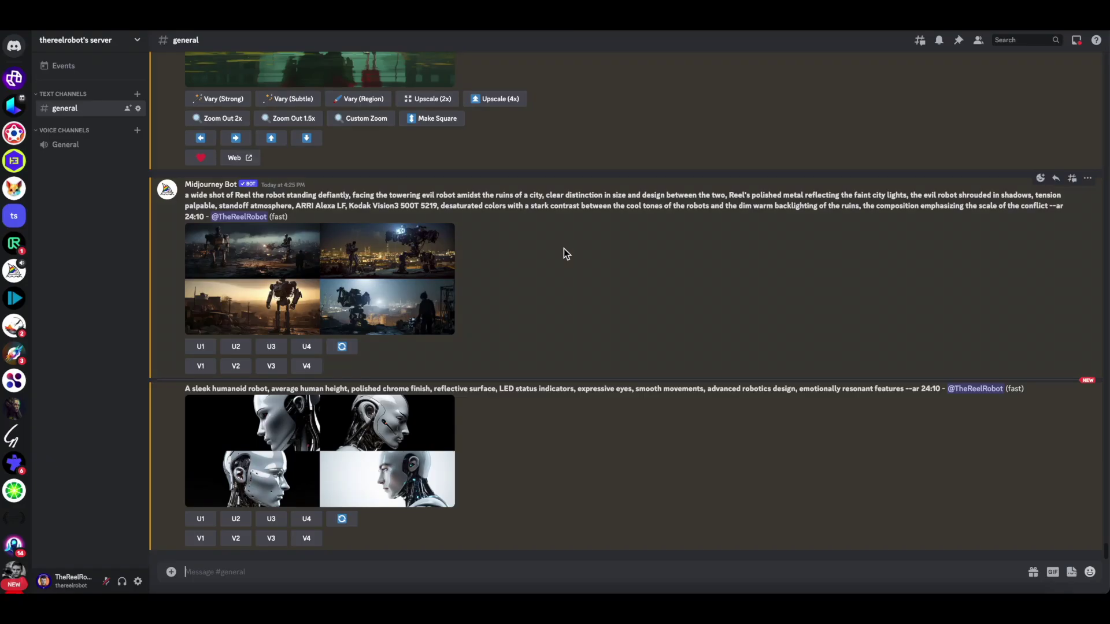
Step: Queue the copied Reel neon Hong Kong robot prompt in Midjourney with /imagine
{"action": "type", "text": "/"}
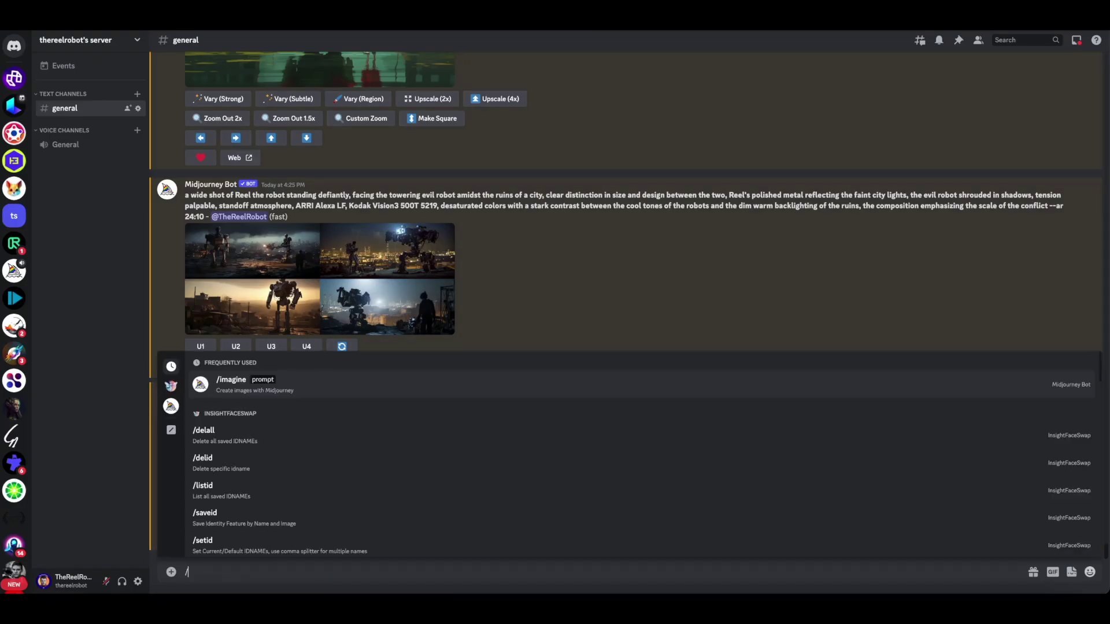
{"action": "type", "text": "imag"}
{"action": "left_click", "coordinate": [229, 437]}
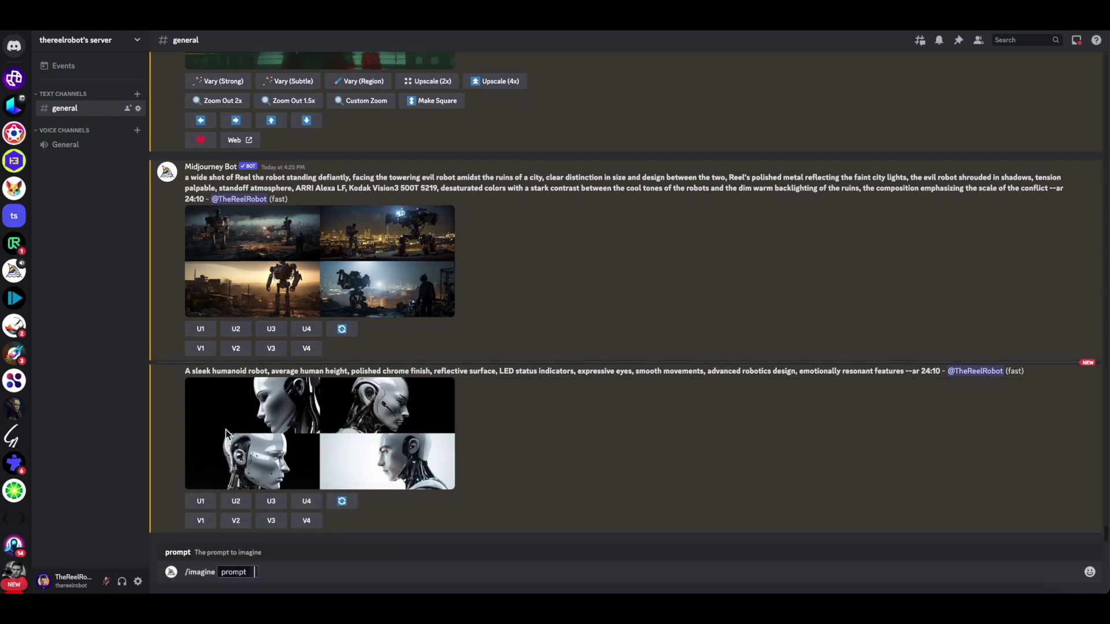
{"action": "key", "text": "ctrl+v"}
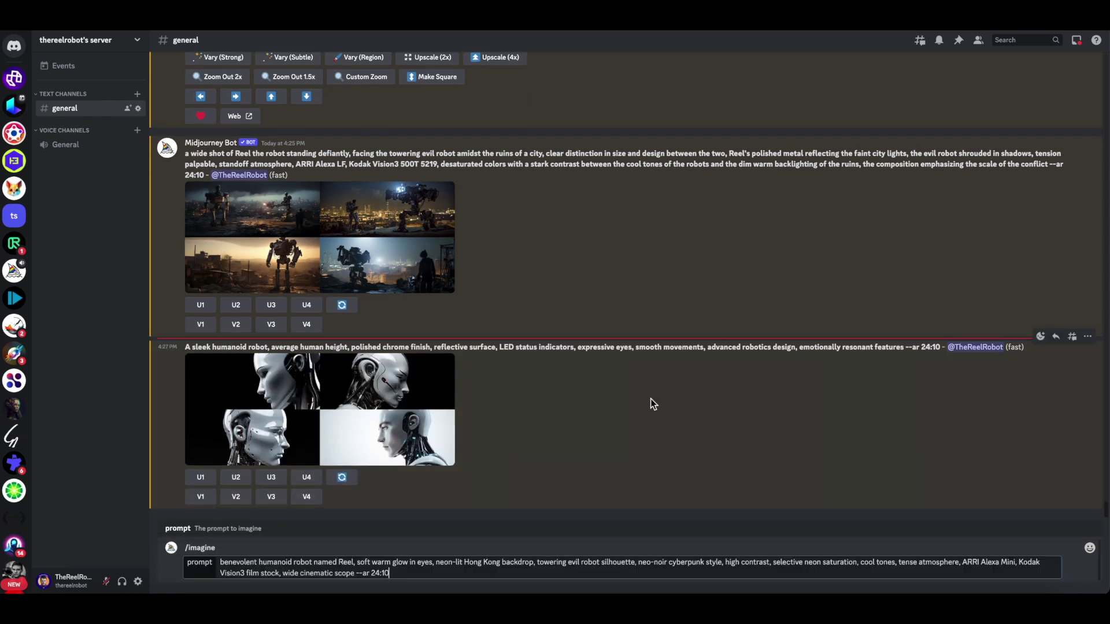
{"action": "key", "text": "Return"}
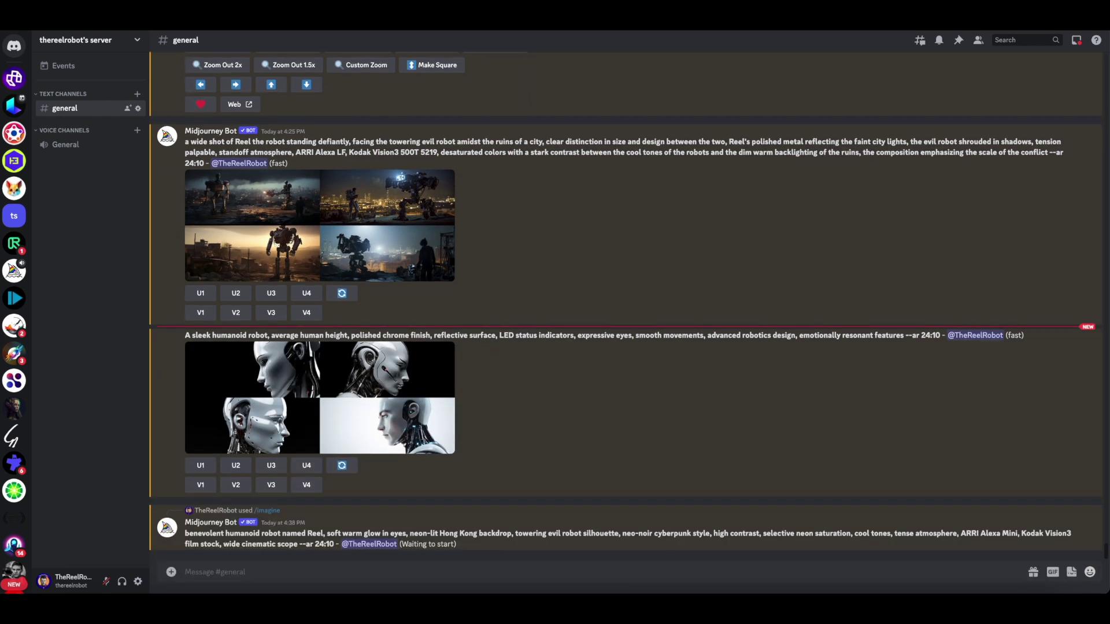
{"action": "key", "text": "alt+Tab"}
Step: Mark the assistant's use-as-baseline prompt sentence, then check the Midjourney job in Discord
{"action": "scroll", "coordinate": [767, 174], "scroll_direction": "down", "scroll_amount": 2}
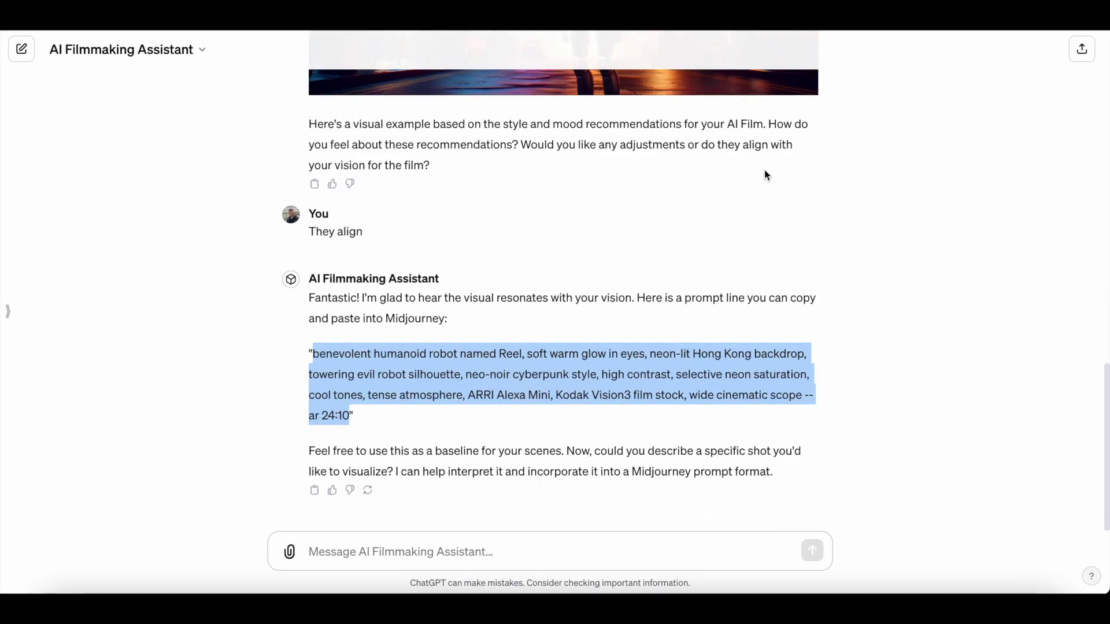
{"action": "left_click", "coordinate": [744, 418]}
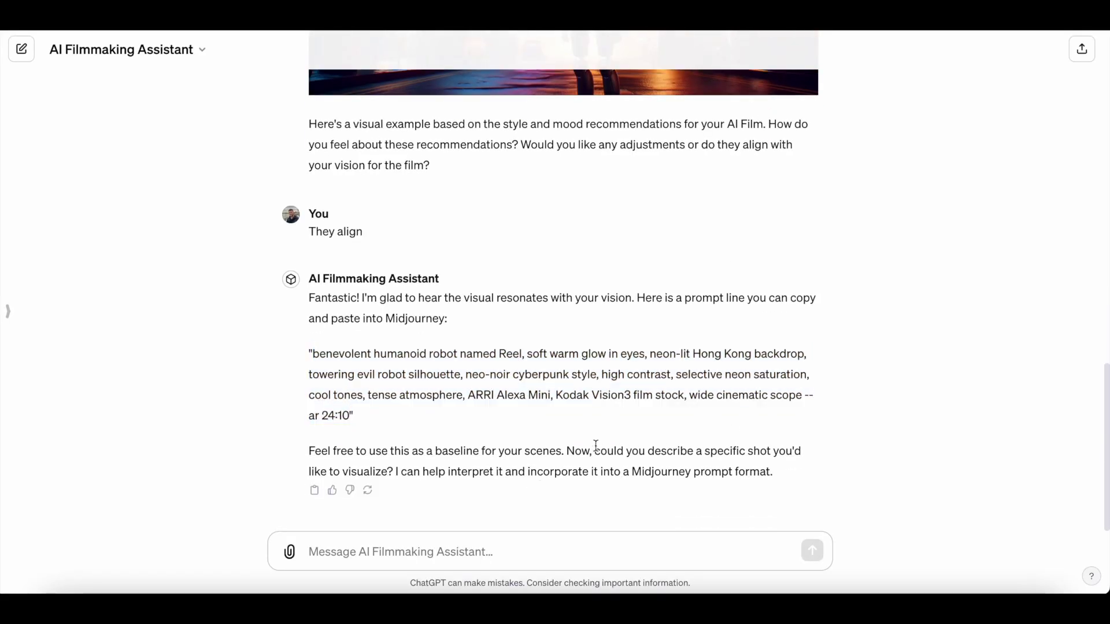
{"action": "left_click_drag", "start_coordinate": [547, 451], "coordinate": [371, 452]}
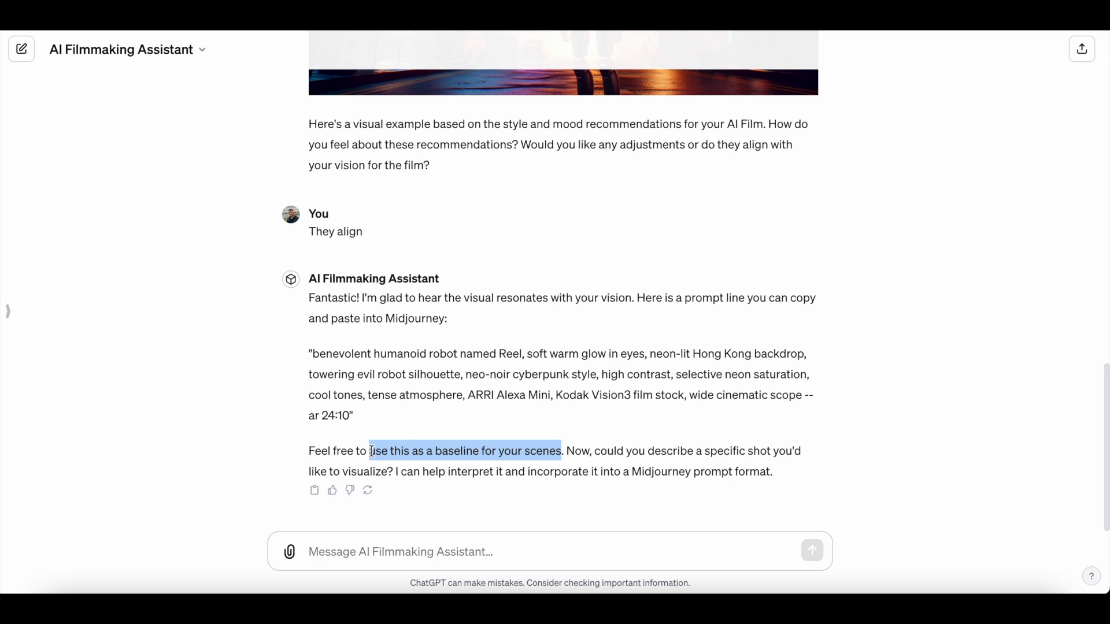
{"action": "key", "text": "alt+Tab"}
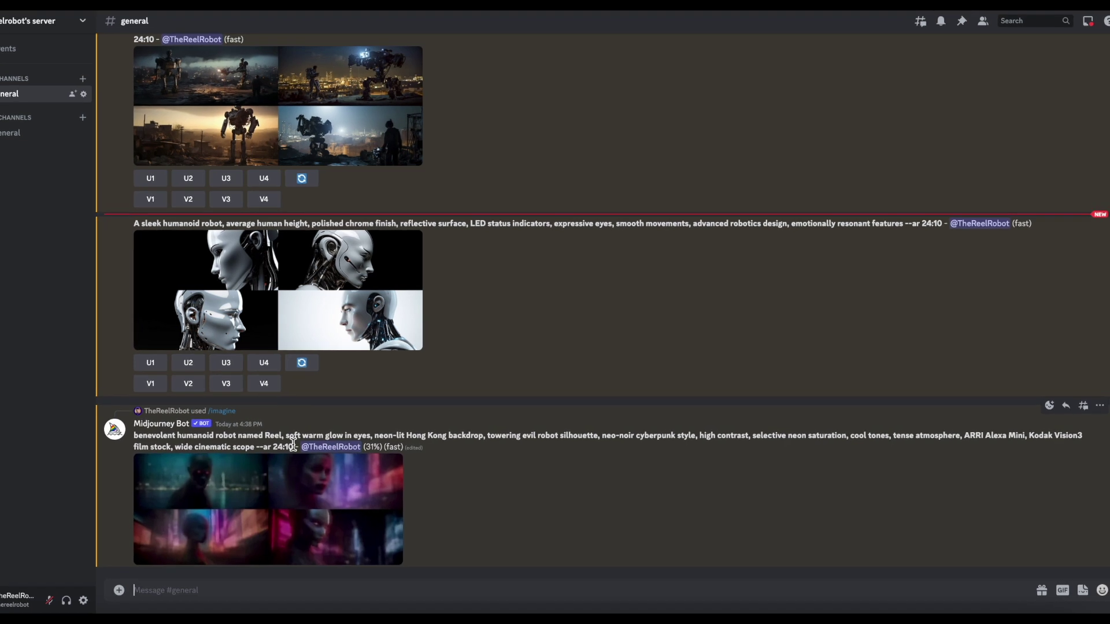
Step: Inspect the finished neon Hong Kong robot grid enlarged, then request upscale U2
{"action": "left_click_drag", "start_coordinate": [319, 442], "coordinate": [366, 434]}
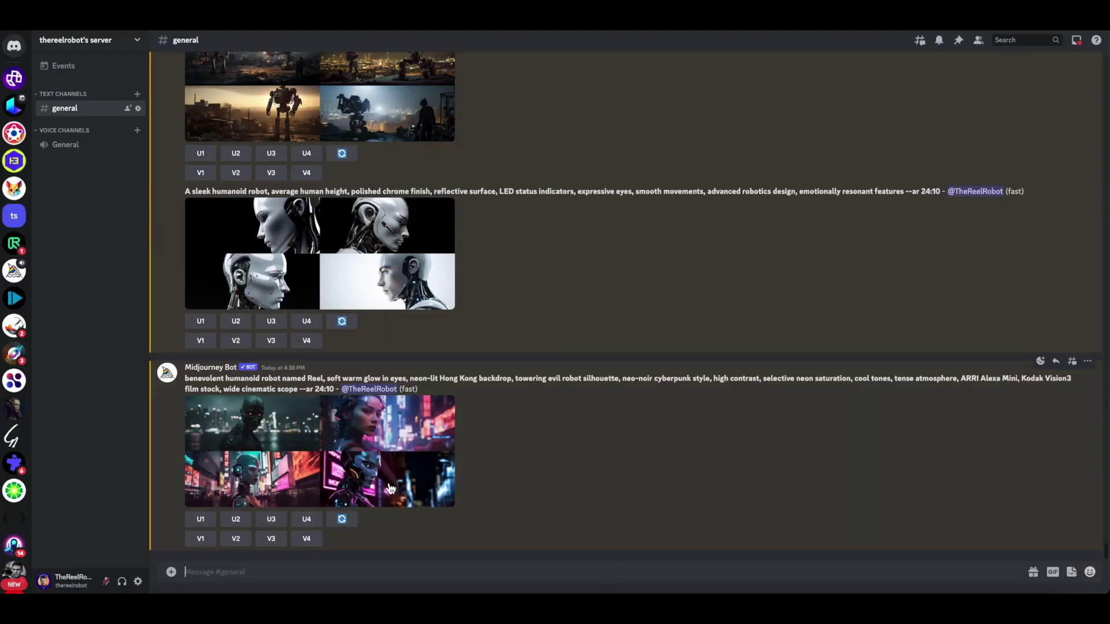
{"action": "left_click", "coordinate": [283, 443]}
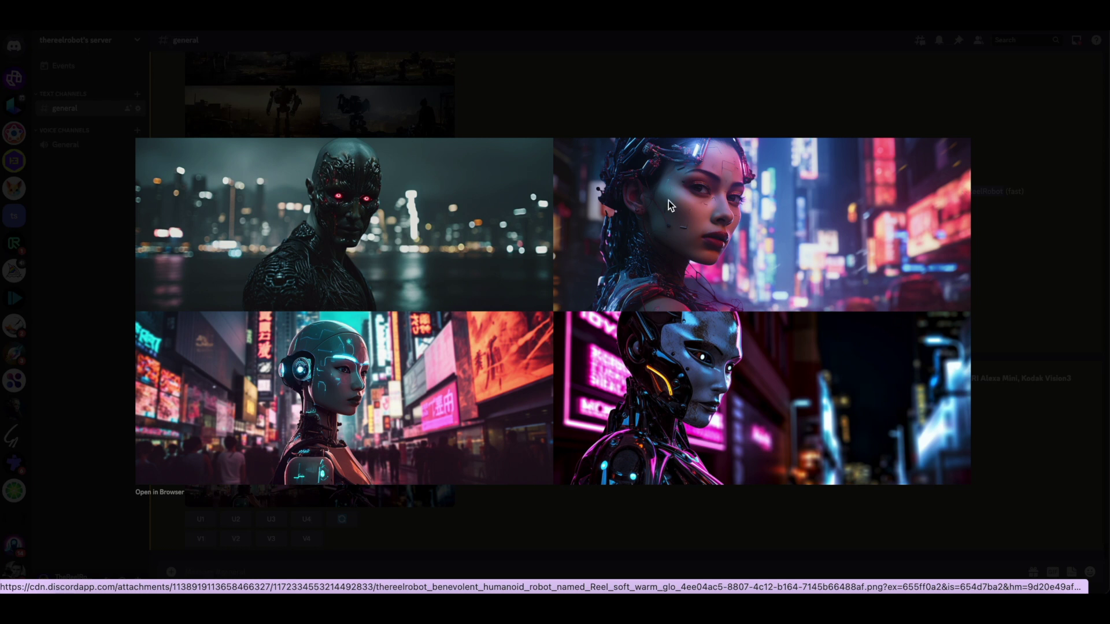
{"action": "left_click", "coordinate": [1003, 244]}
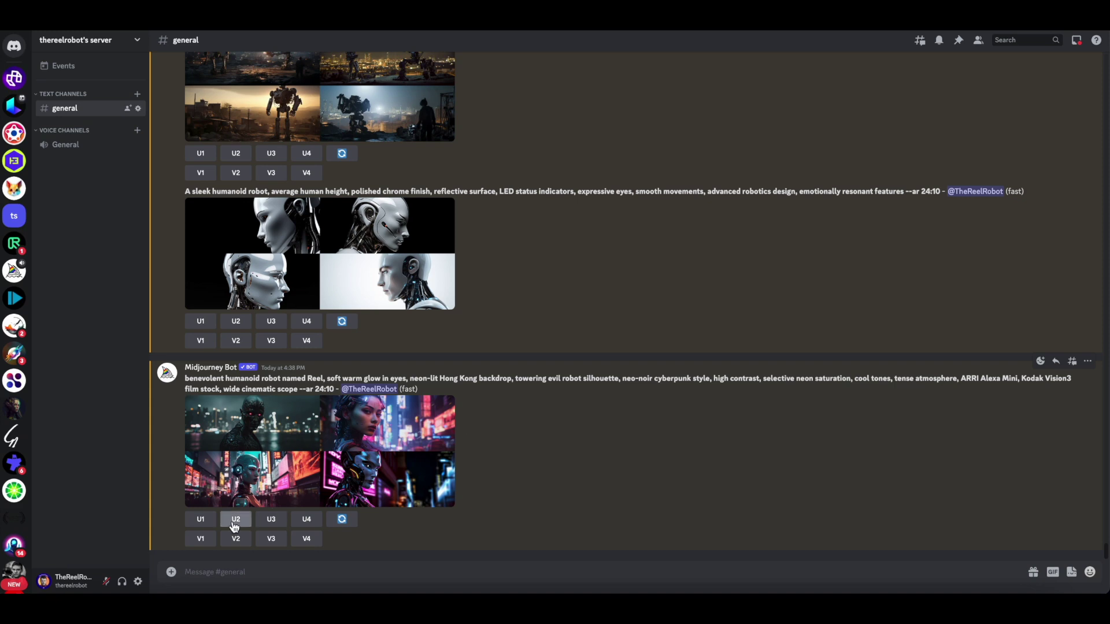
{"action": "left_click", "coordinate": [235, 520]}
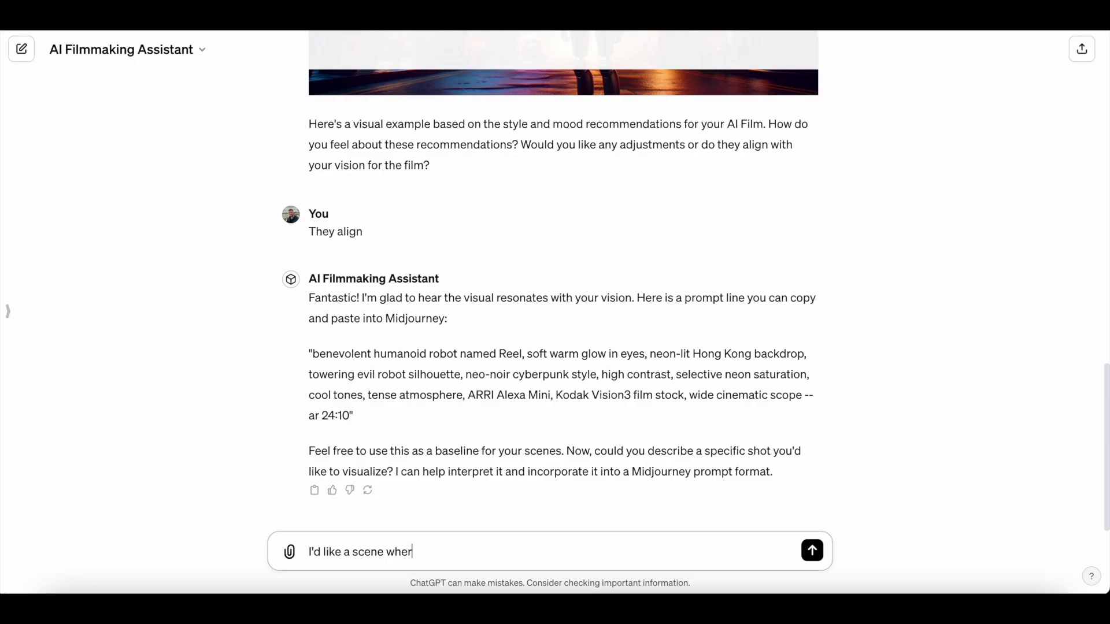
Step: Request a scene where the evil robot enters Hong Kong for the first time, destroying anything
{"action": "type", "text": "e the evil robot is entering Hong Kong for the first t"}
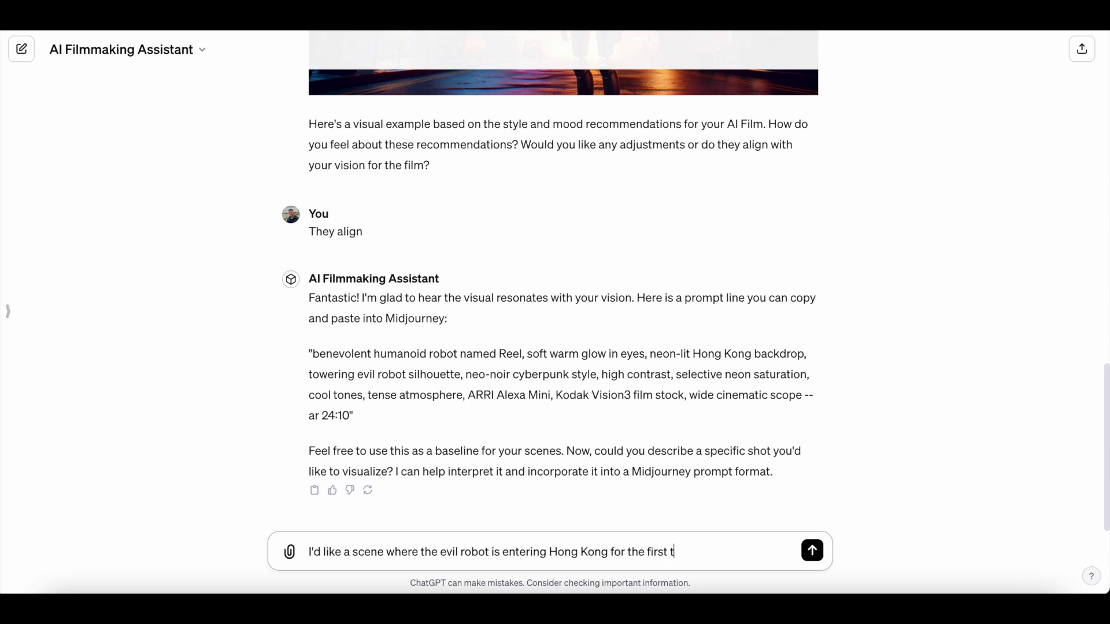
{"action": "type", "text": "ime, destroying anything in its path"}
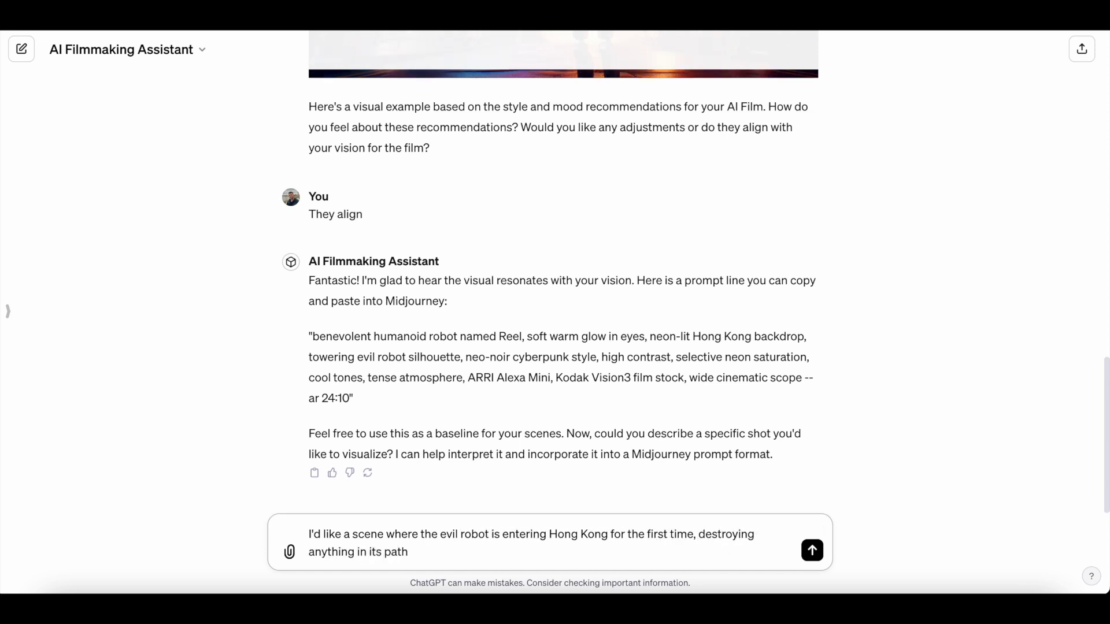
{"action": "key", "text": "Return"}
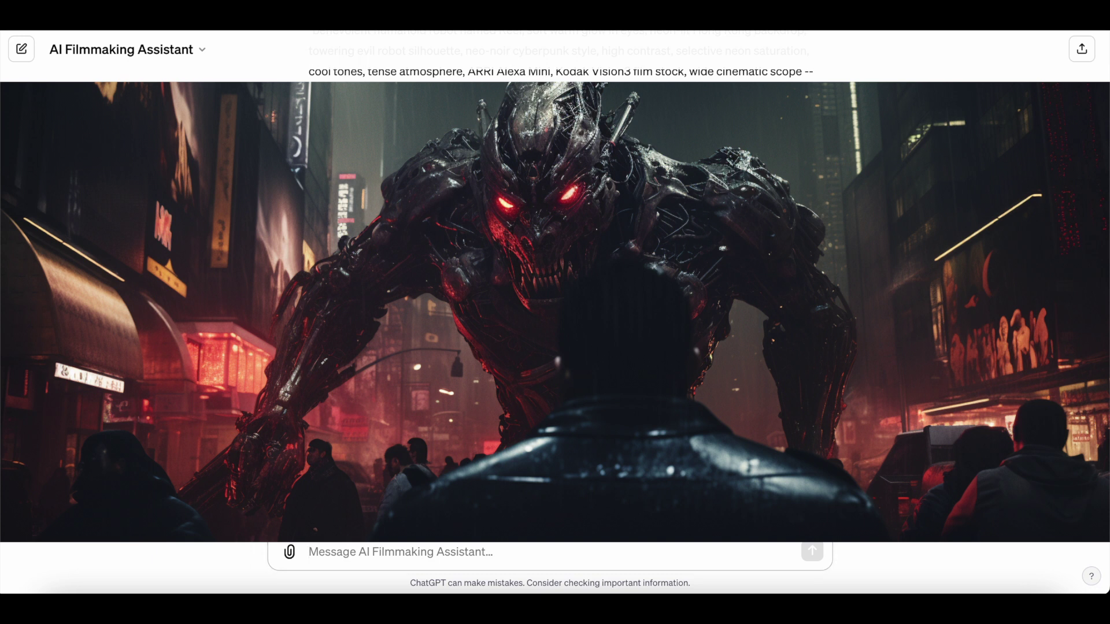
Step: Reply 'Yes, create a shot list' to get the robot's seven-shot entrance breakdown
{"action": "type", "text": "Y"}
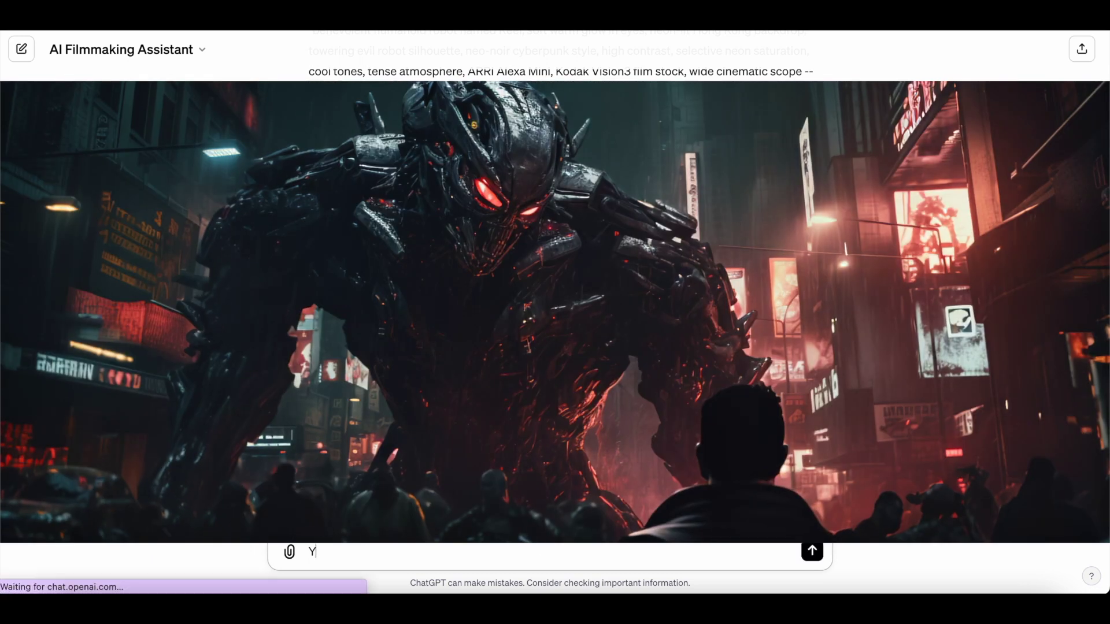
{"action": "type", "text": "es, create a shot list"}
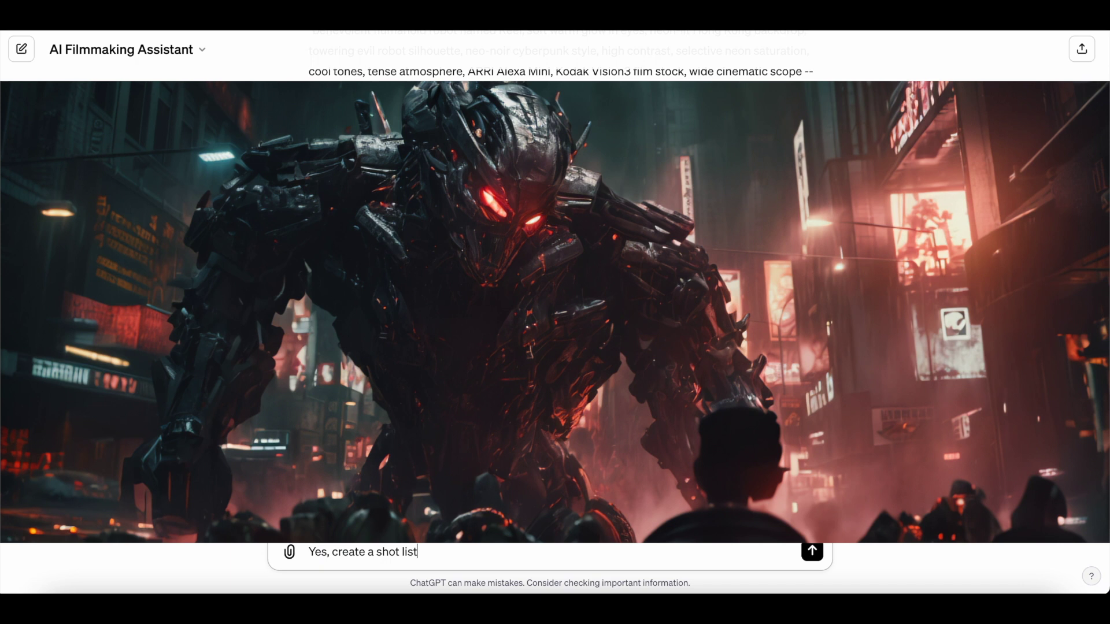
{"action": "key", "text": "Return"}
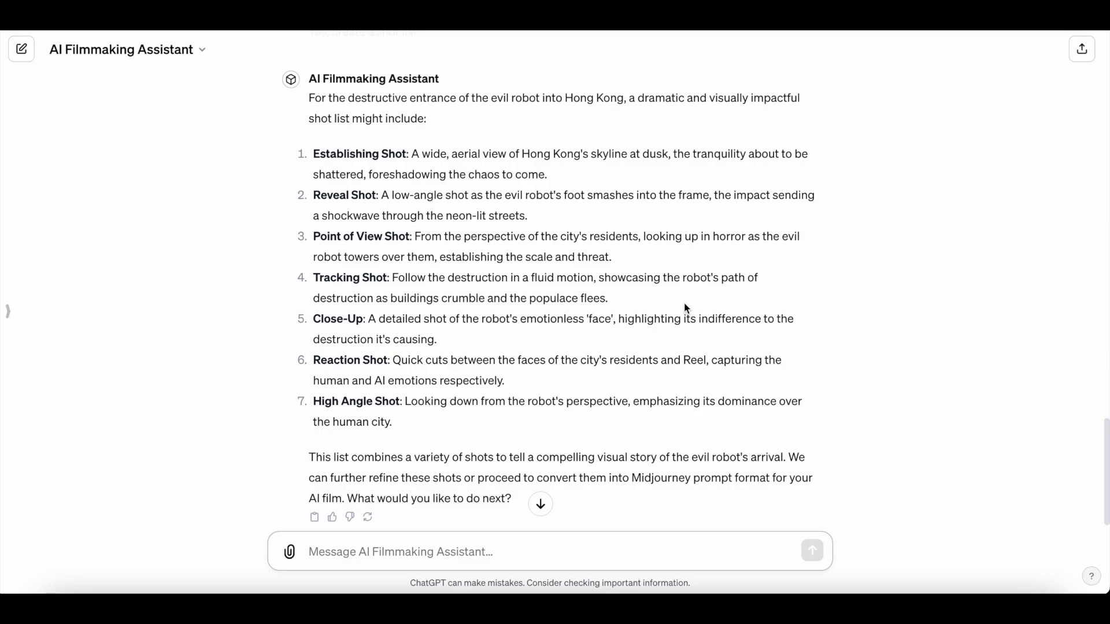
Step: Highlight the assistant's offer to convert the seven shots into Midjourney prompts
{"action": "scroll", "coordinate": [466, 292], "scroll_direction": "down", "scroll_amount": 1}
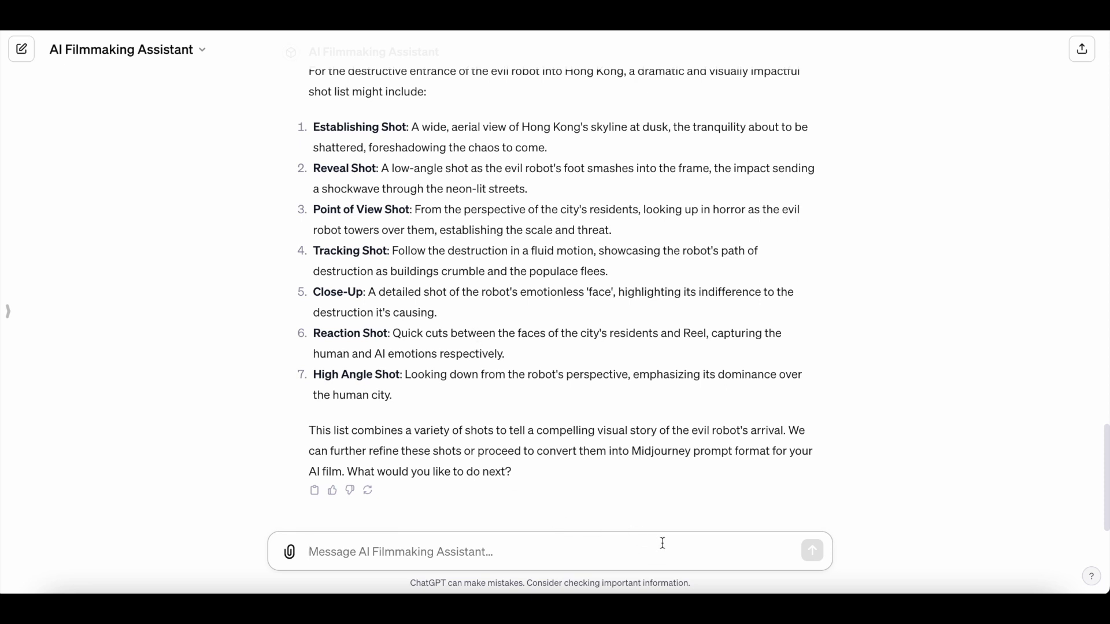
{"action": "left_click_drag", "start_coordinate": [476, 451], "coordinate": [644, 458]}
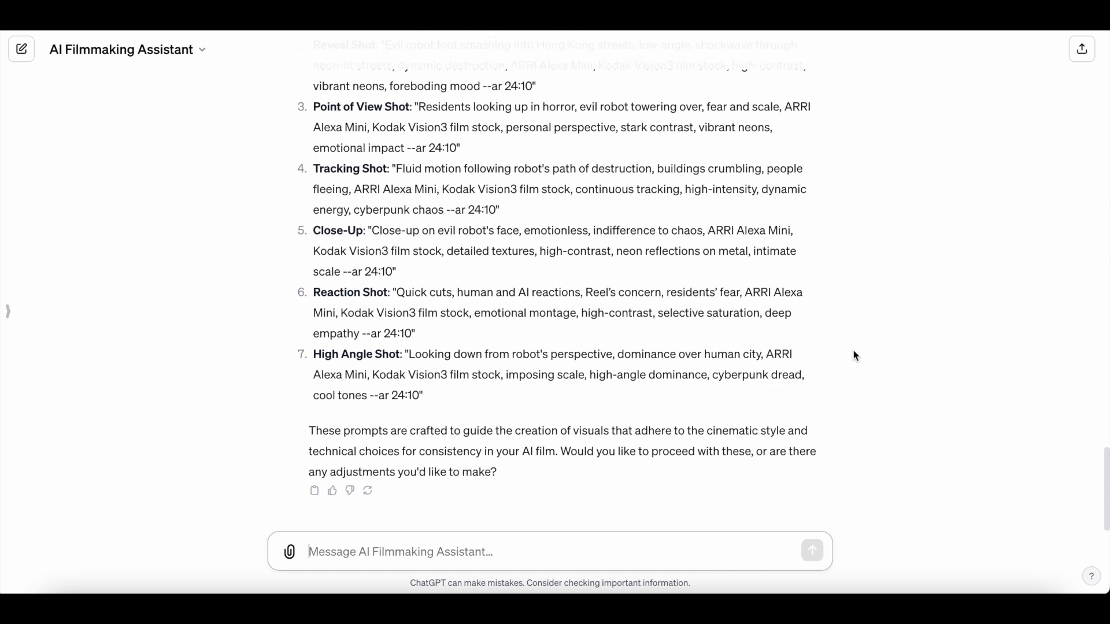
{"action": "scroll", "coordinate": [749, 294], "scroll_direction": "up", "scroll_amount": 3}
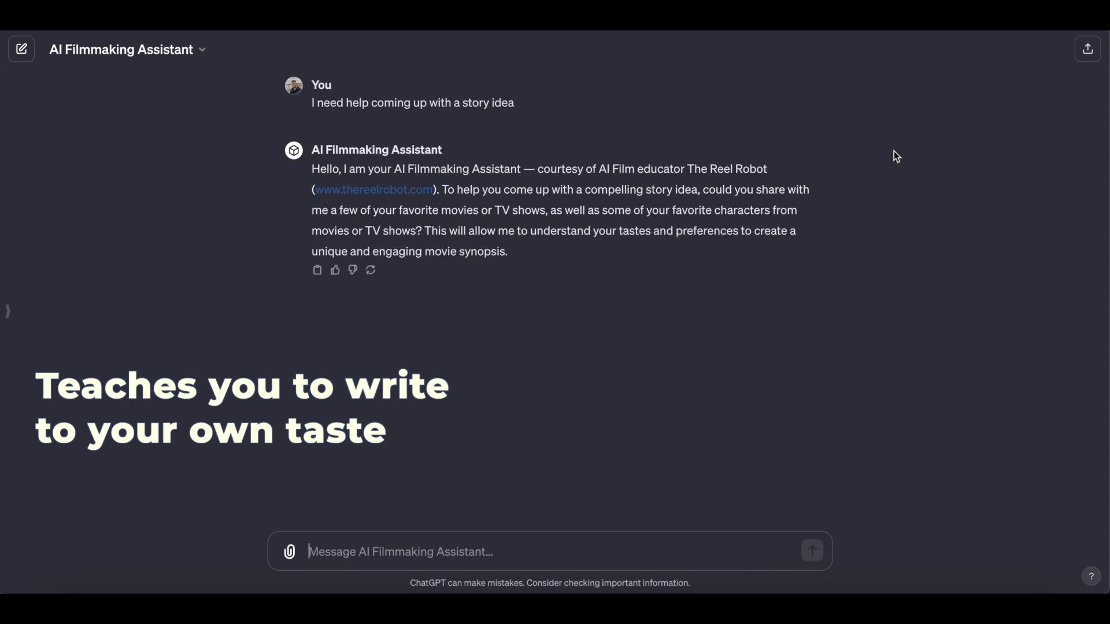
Step: Send favourite titles including Breaking Bad, Dark and Interstellar to get a blended story synopsis
{"action": "type", "text": "Breaking Bad, Barry (HBO), Succession, Dark, Spirited Awa"}
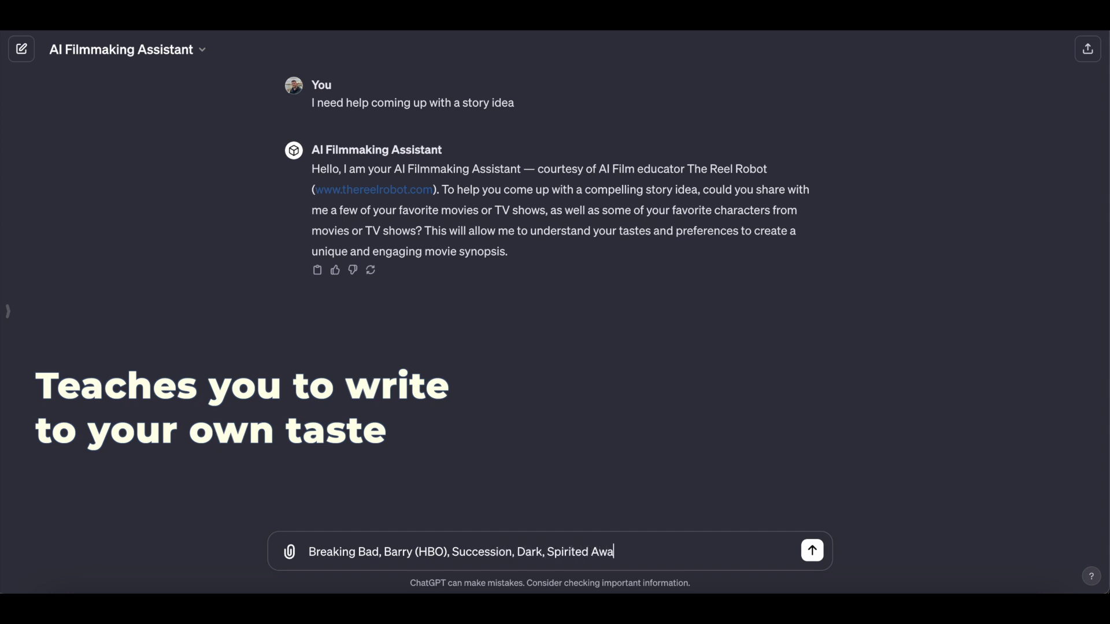
{"action": "type", "text": "nterstellar"}
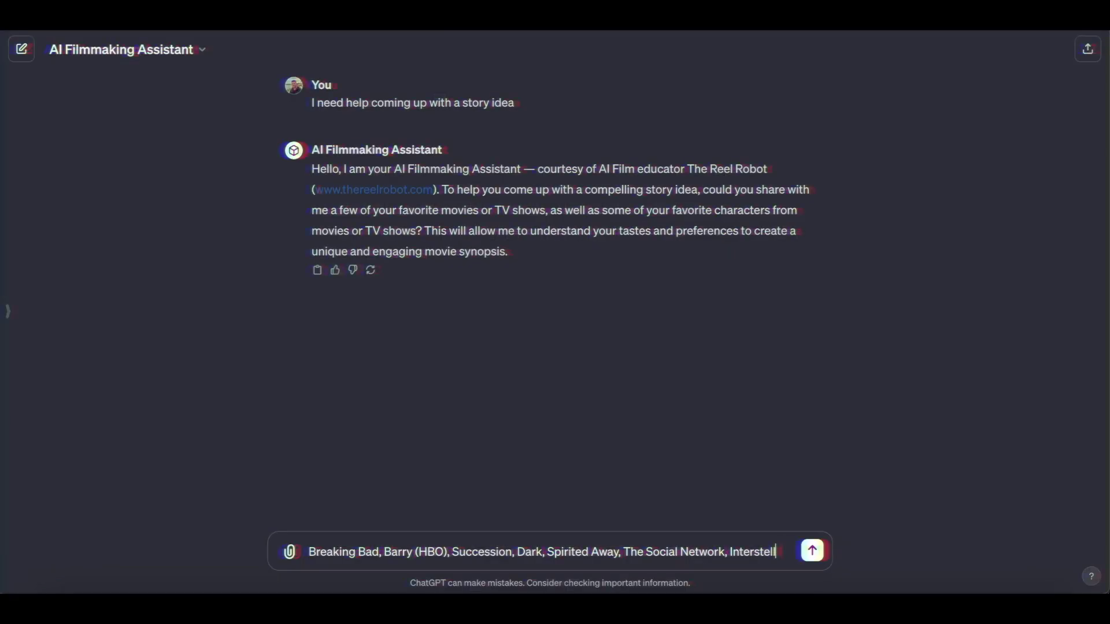
{"action": "key", "text": "Return"}
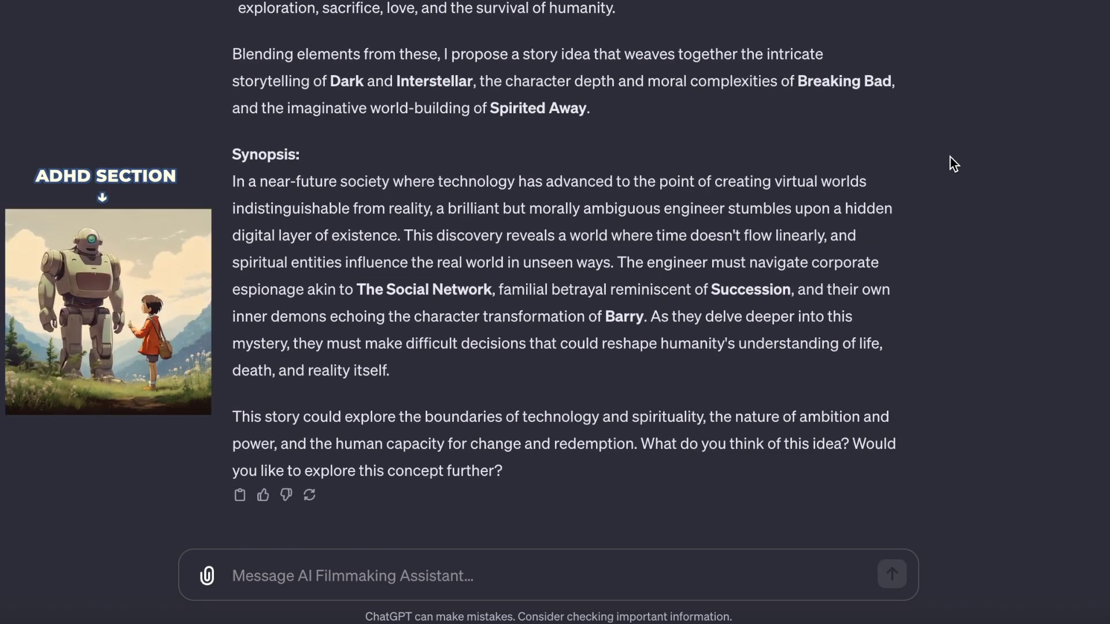
Step: Reply 'Yes' to develop the synopsis into style recommendations and a visual
{"action": "type", "text": "Yes"}
{"action": "key", "text": "Return"}
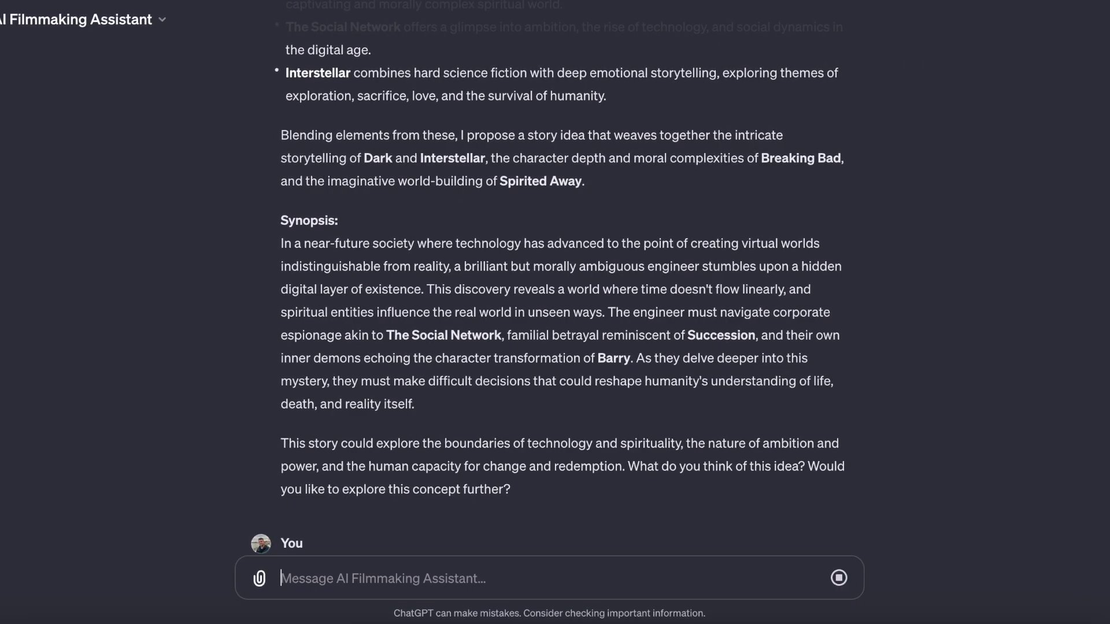